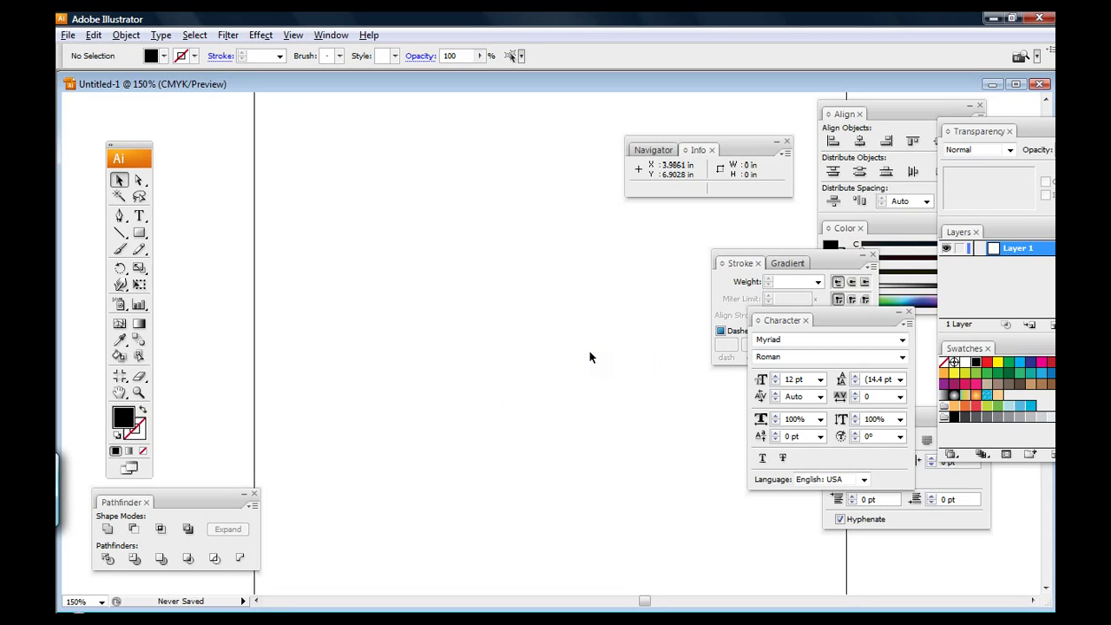
- Select the Type Tool on the blank Untitled-1 document
left_click(590, 352)
left_click(617, 310)
left_click(612, 311)
left_click(174, 256)
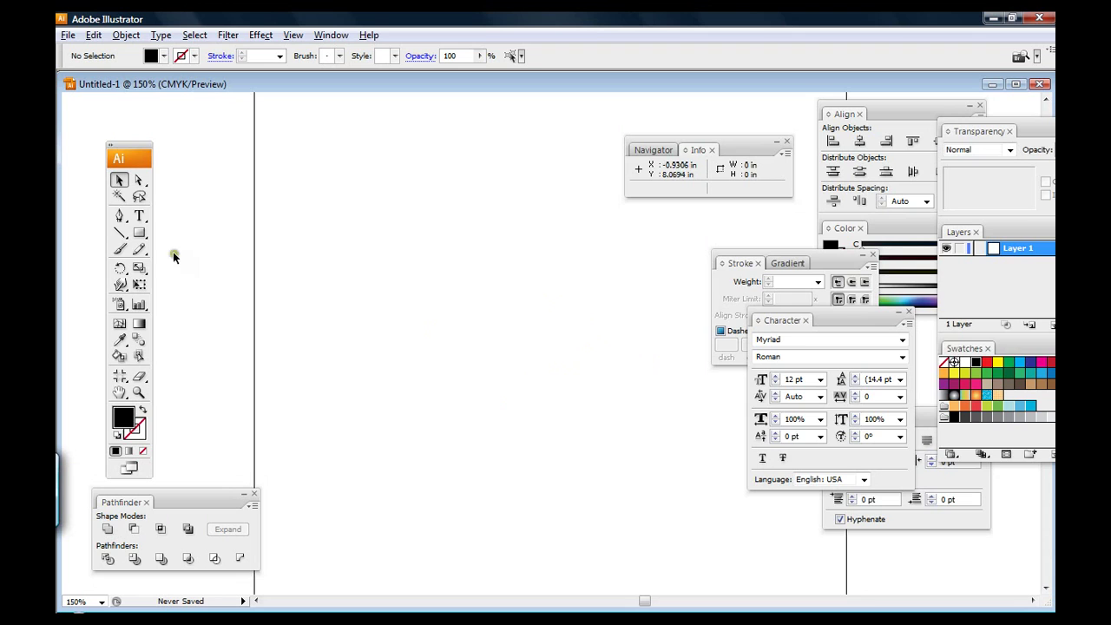
left_click(140, 217)
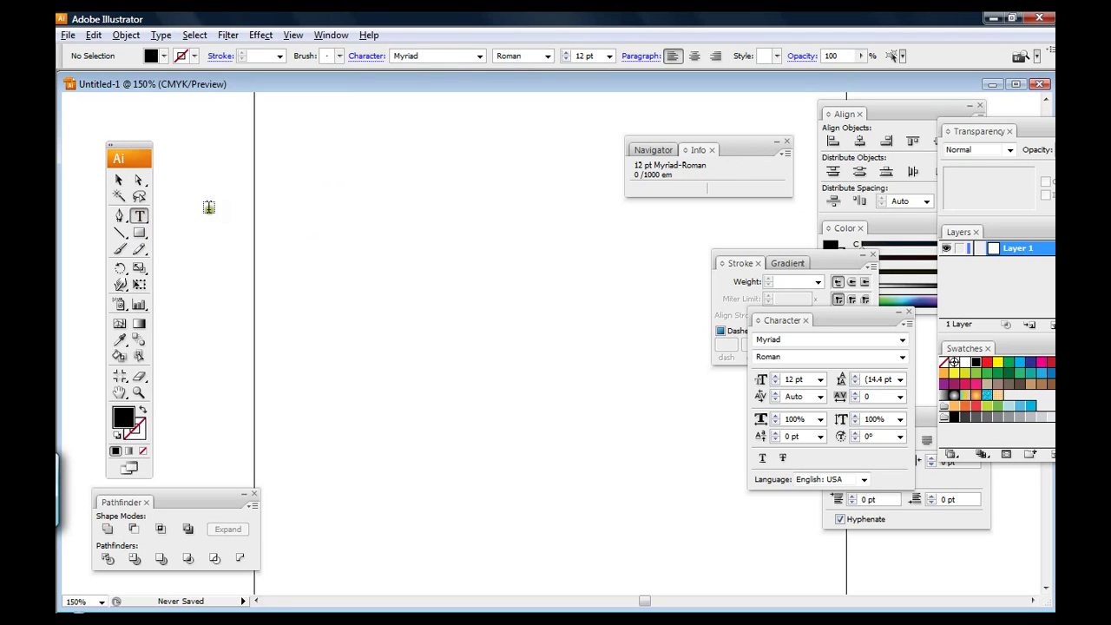
- Type the word 'BOOM!' on the canvas, fixing the mistyped K
left_click(336, 235)
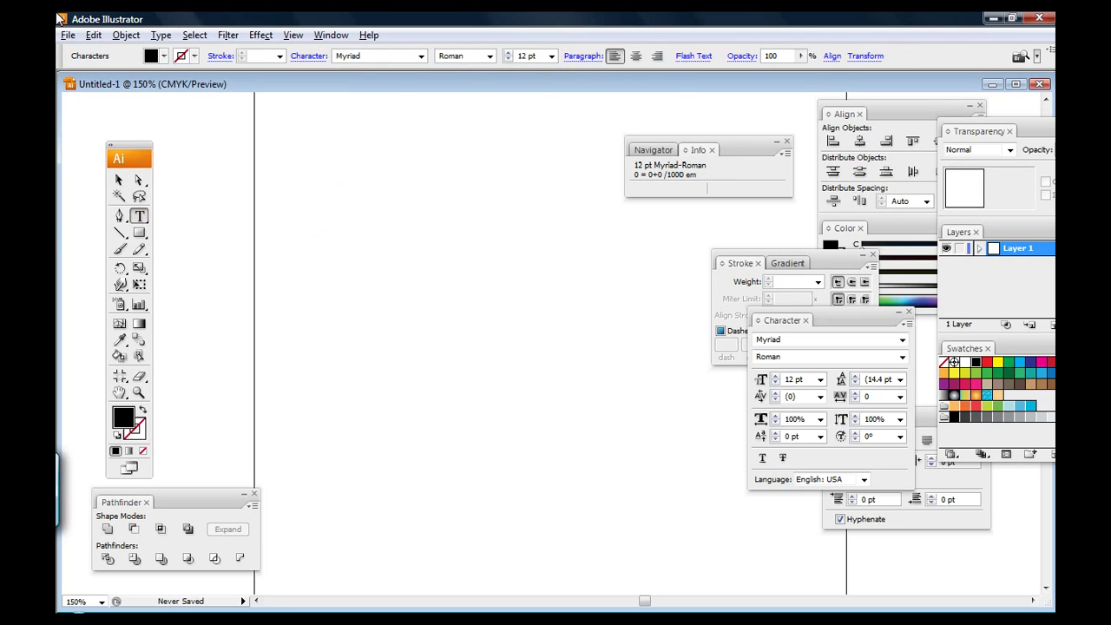
type("B")
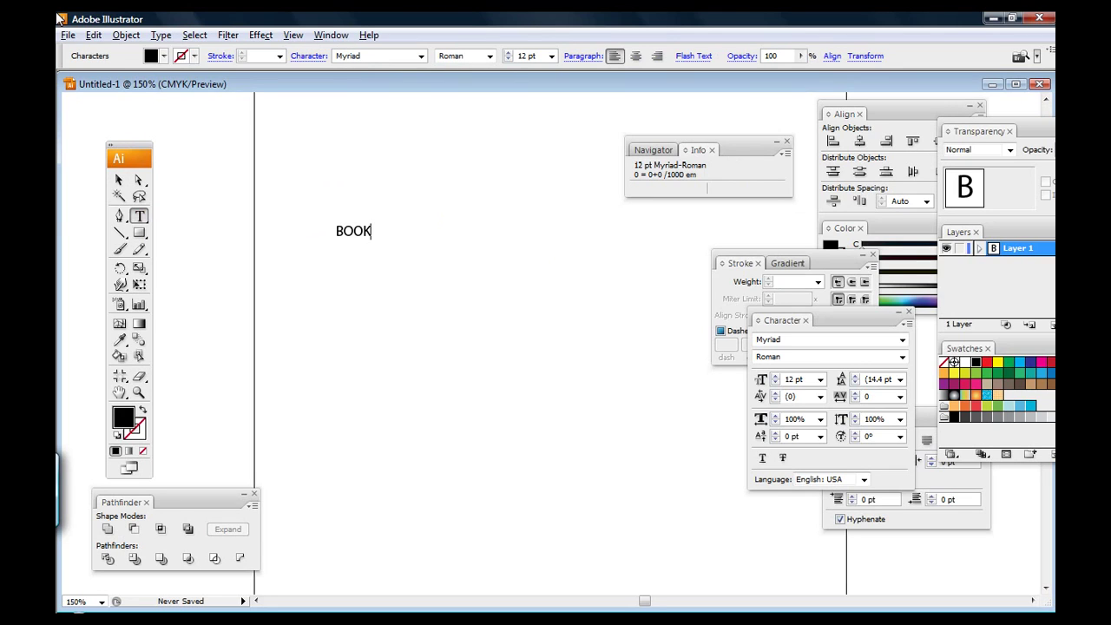
type("OOK")
key("BackSpace")
type("M!")
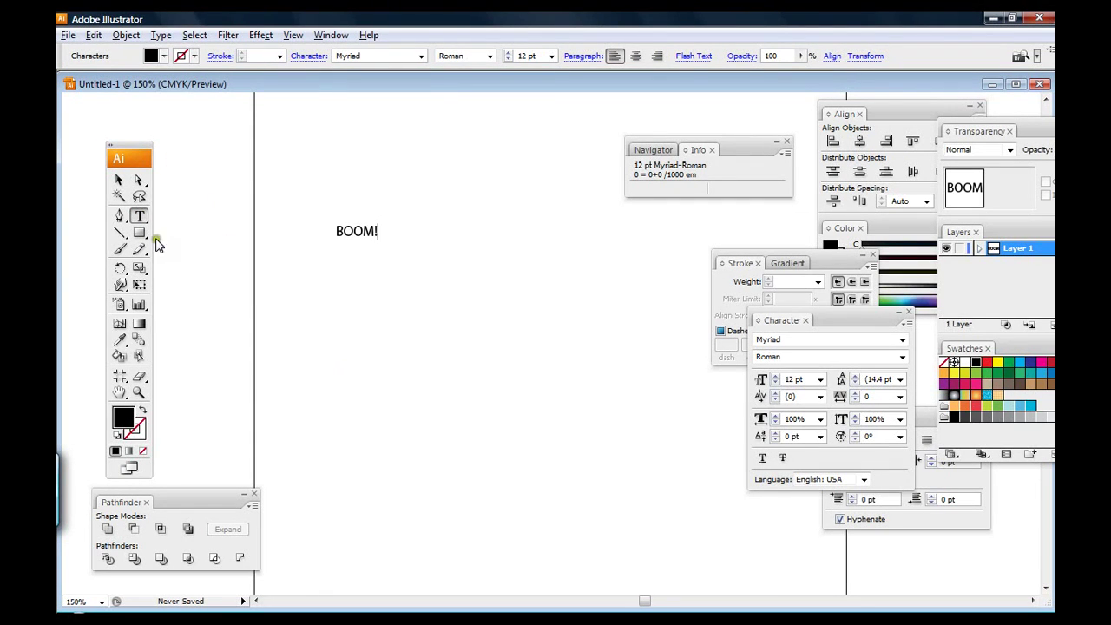
- Scale BOOM! up to about 78 pt and move it toward the upper left
left_click(119, 182)
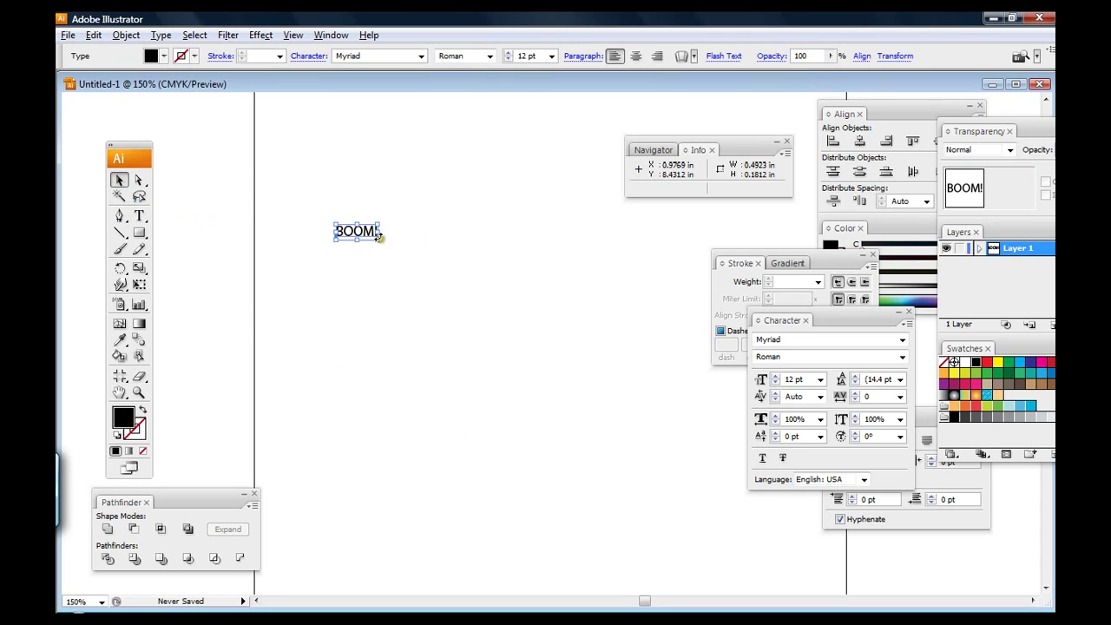
left_click_drag(379, 239, 605, 397)
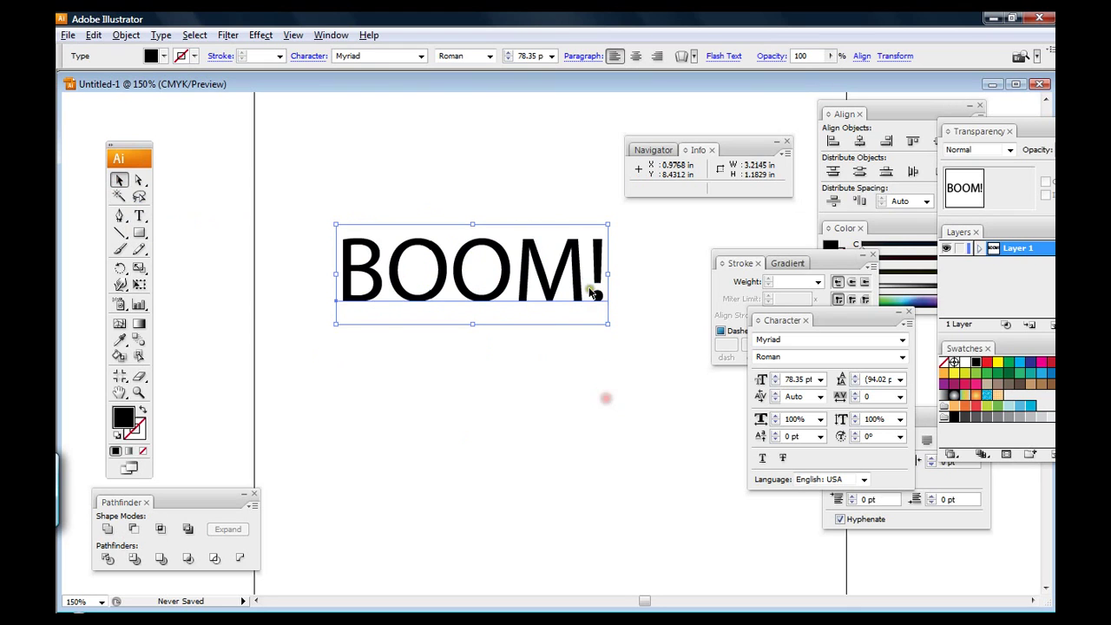
left_click_drag(547, 287, 468, 299)
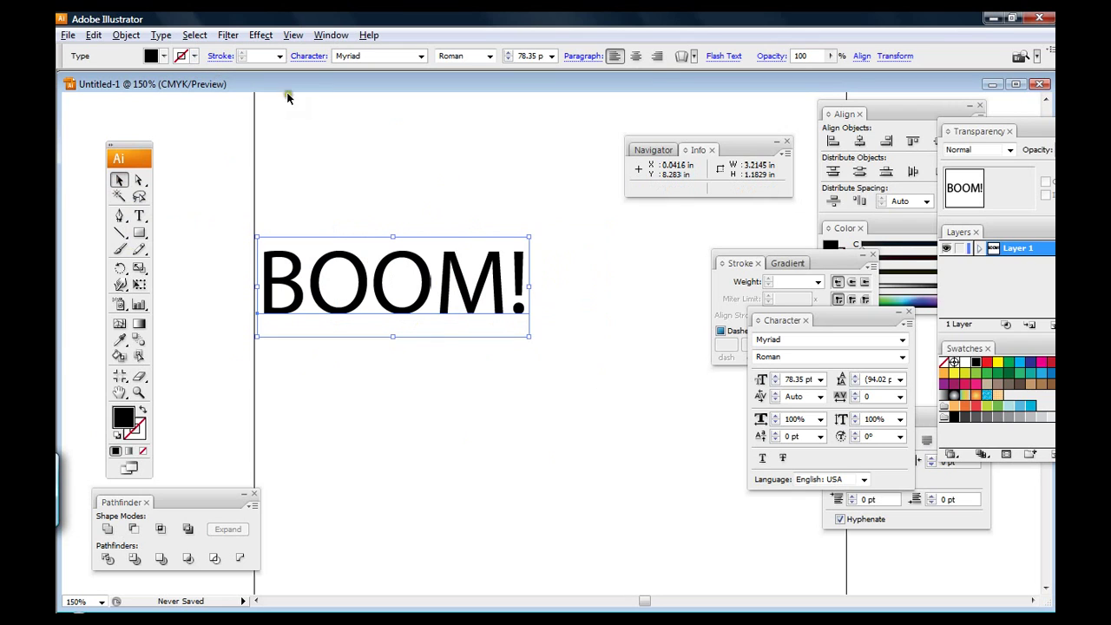
left_click_drag(372, 297, 405, 282)
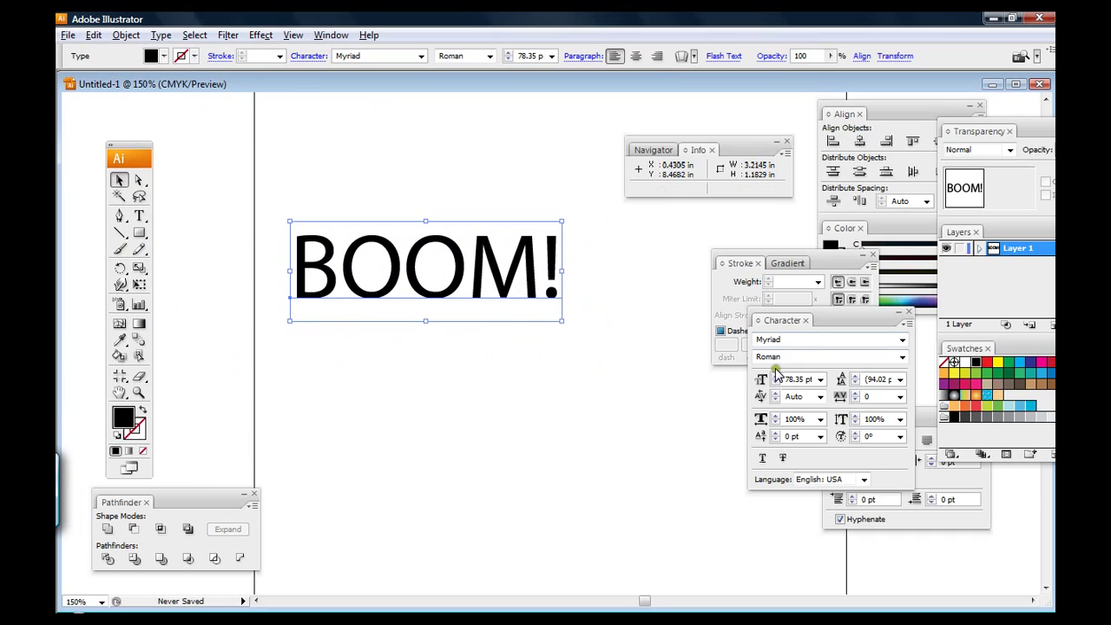
- Change the BOOM! font to BadaBoom BB in the Character panel
left_click(794, 341)
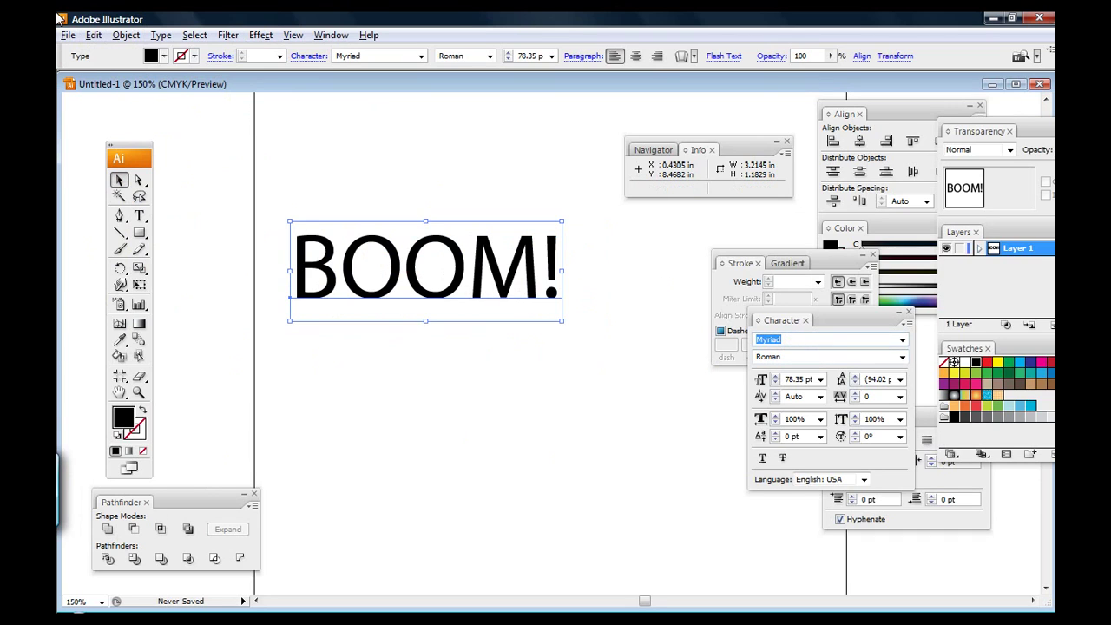
type("BadaBoom BB")
key("Return")
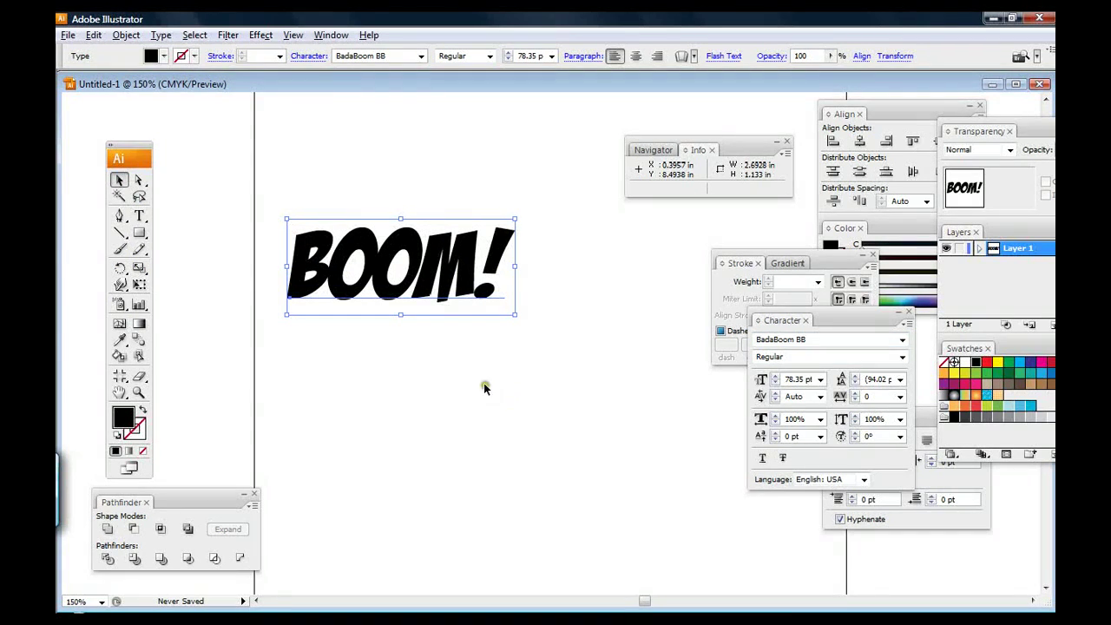
- Deselect and reselect the BOOM! text to check the new font
left_click(439, 363)
left_click(455, 291)
left_click(338, 339)
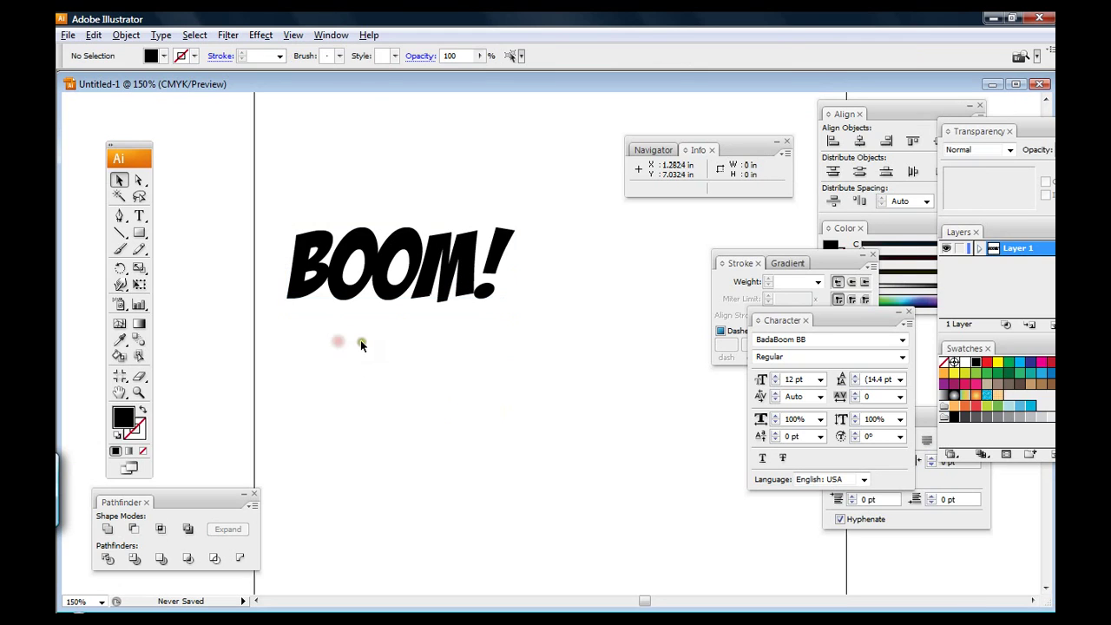
left_click(424, 300)
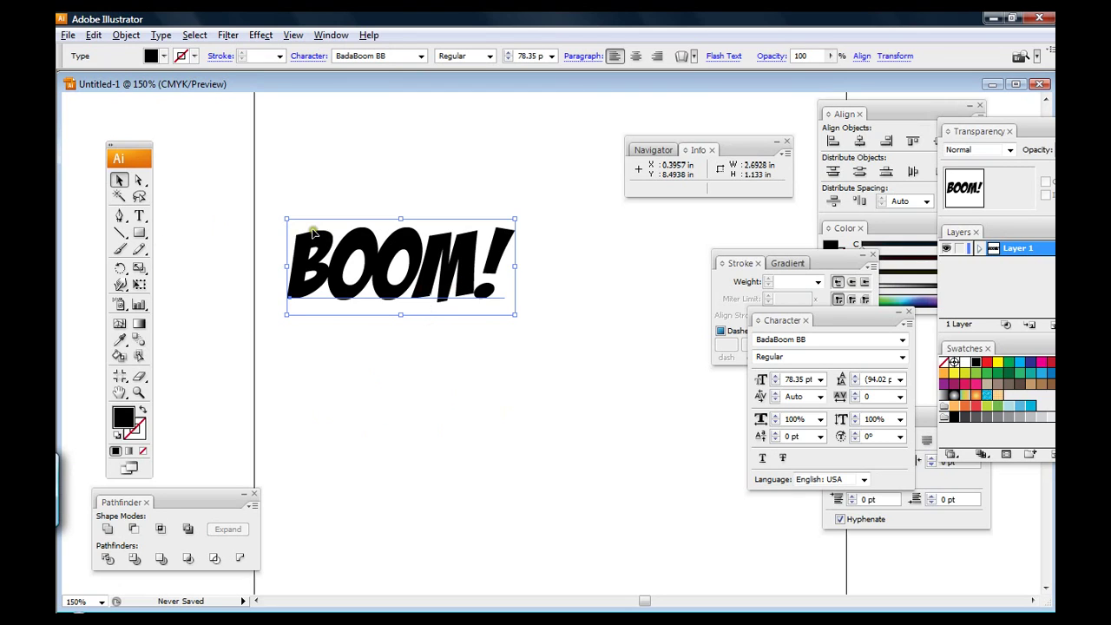
left_click(225, 225)
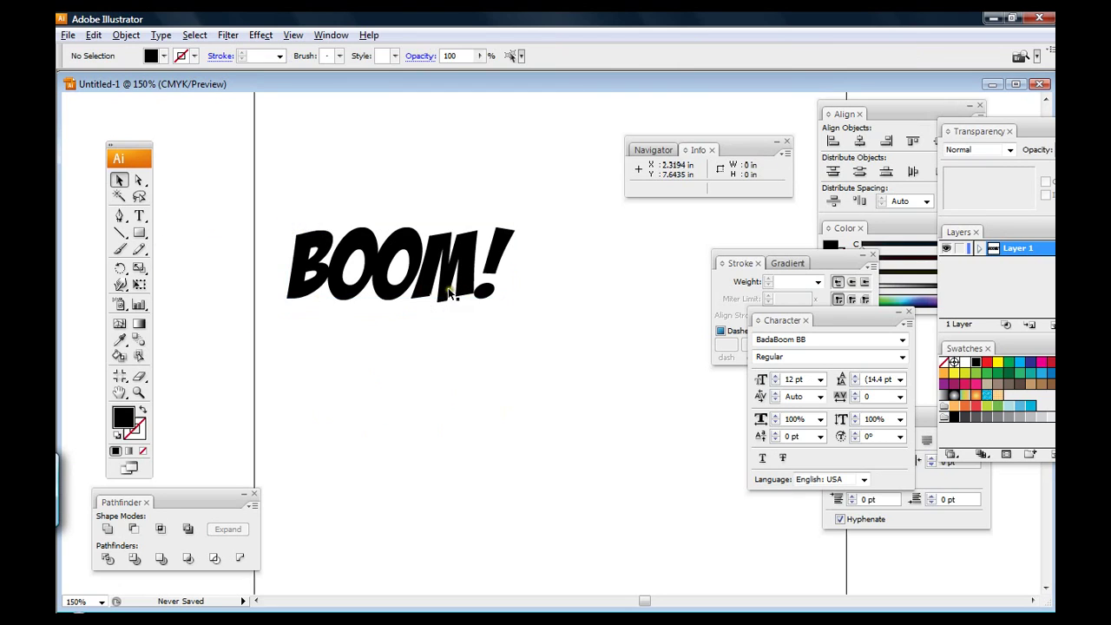
left_click(447, 288)
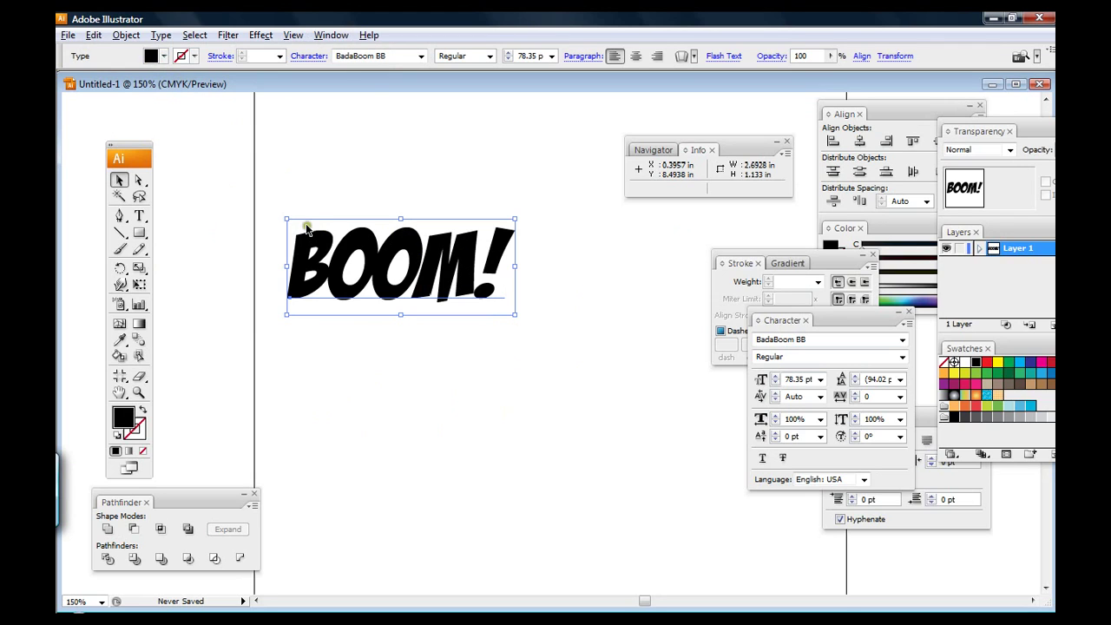
- Convert the BOOM! text to outlines with Type > Create Outlines
left_click(121, 36)
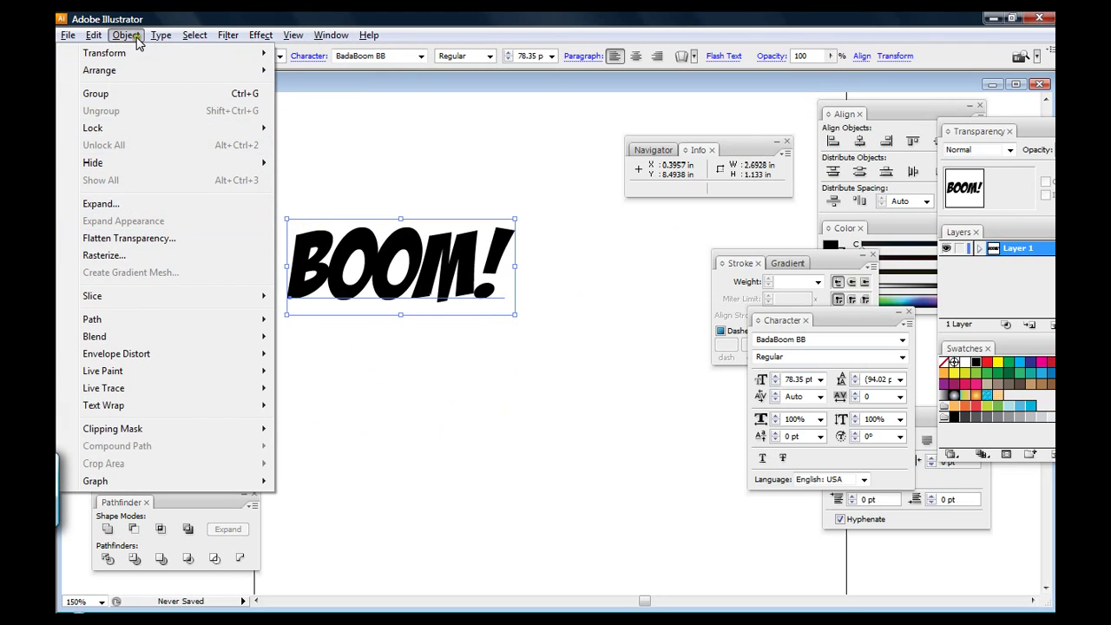
mouse_move(159, 39)
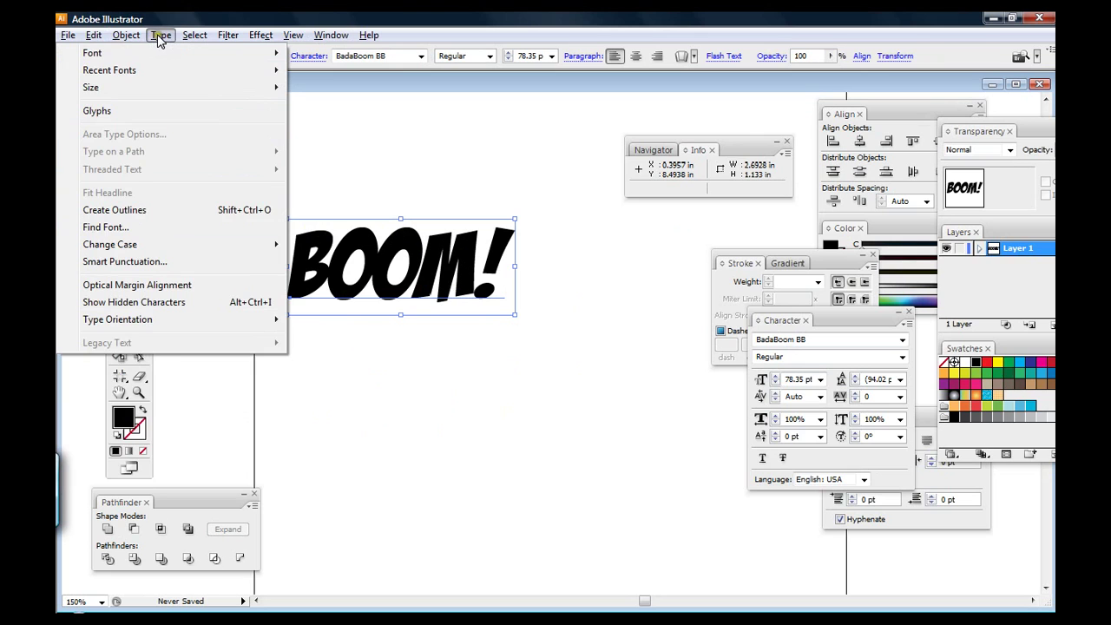
left_click(161, 210)
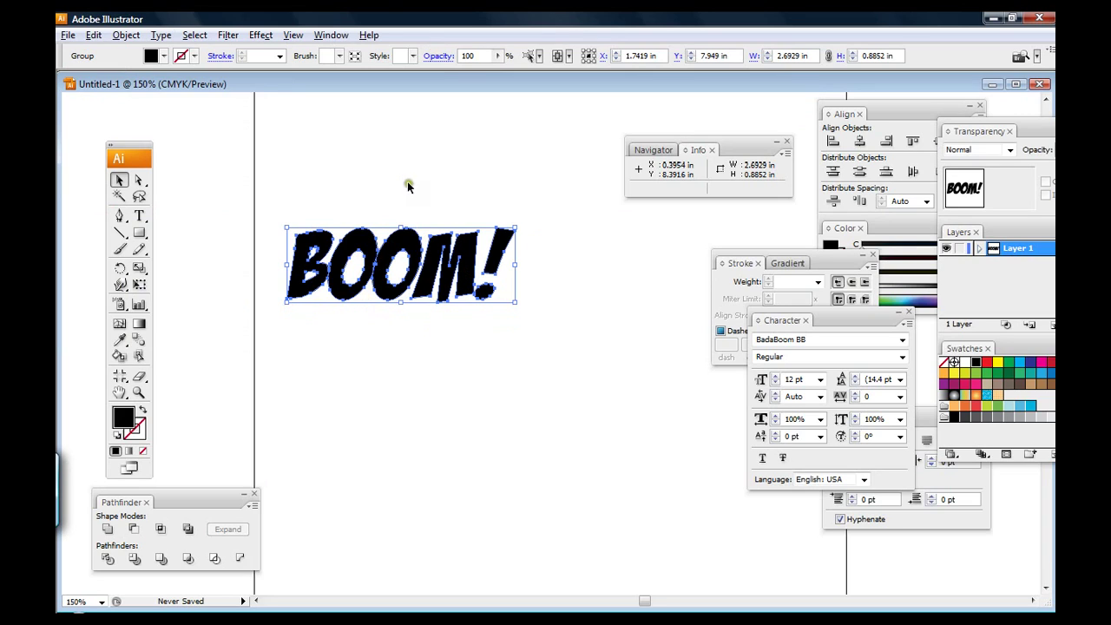
left_click(93, 36)
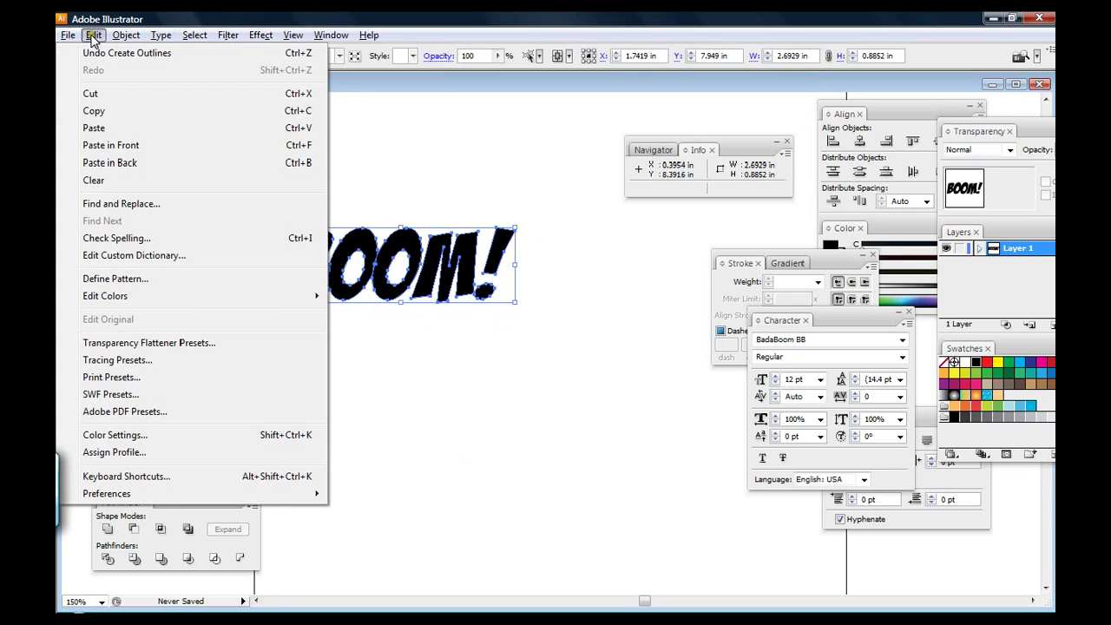
mouse_move(124, 35)
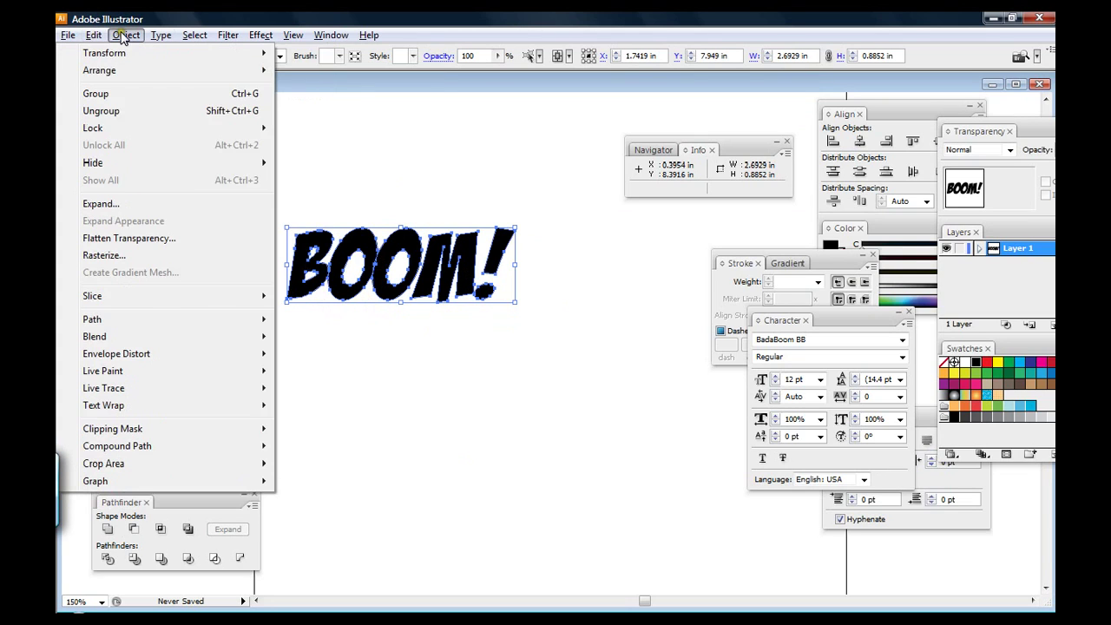
- Ungroup the outlined letters and reselect the BOOM! lettering
left_click(130, 111)
left_click(547, 191)
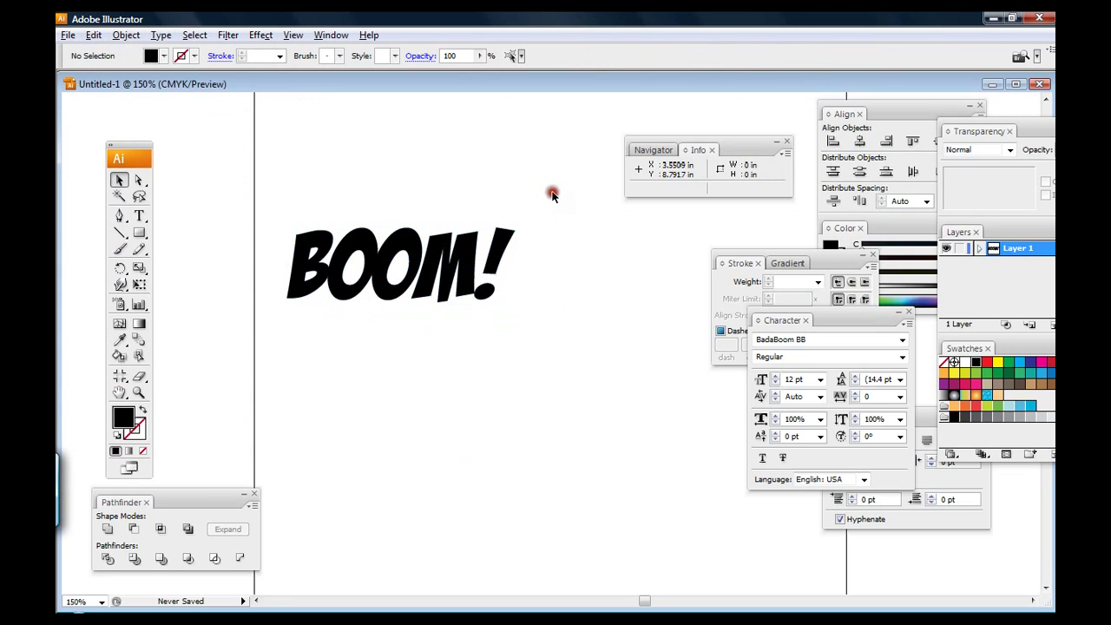
left_click(440, 285)
left_click(516, 321)
left_click(465, 271)
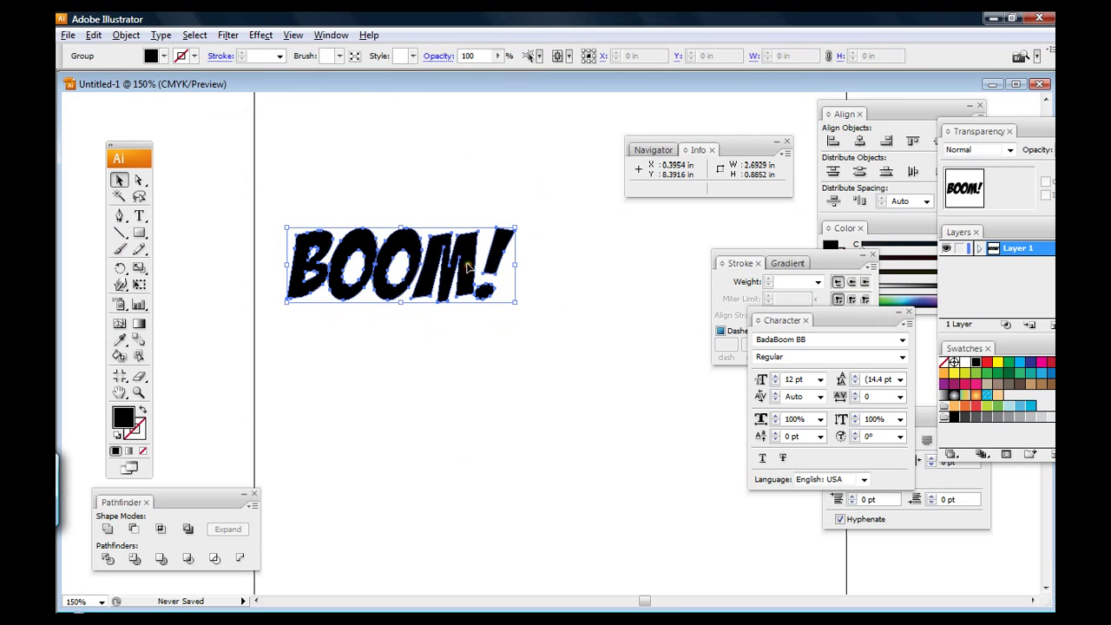
left_click(460, 312)
left_click(466, 282)
- Enter and exit isolation mode, then move the lettering up and undo the move
double_click(468, 287)
left_click(465, 364)
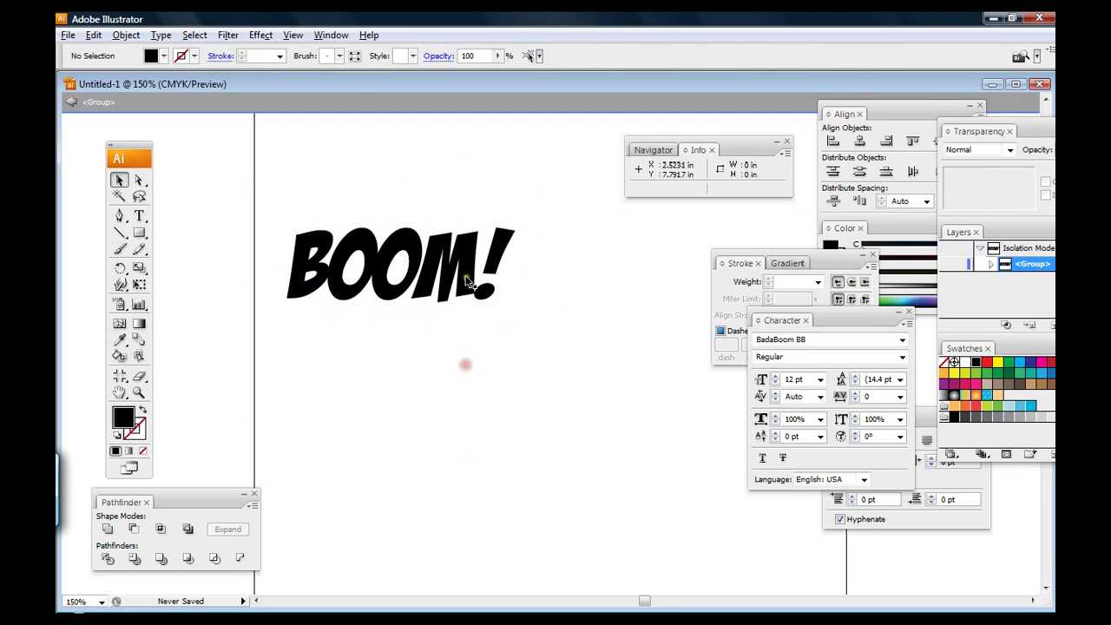
left_click(467, 282)
key("Escape")
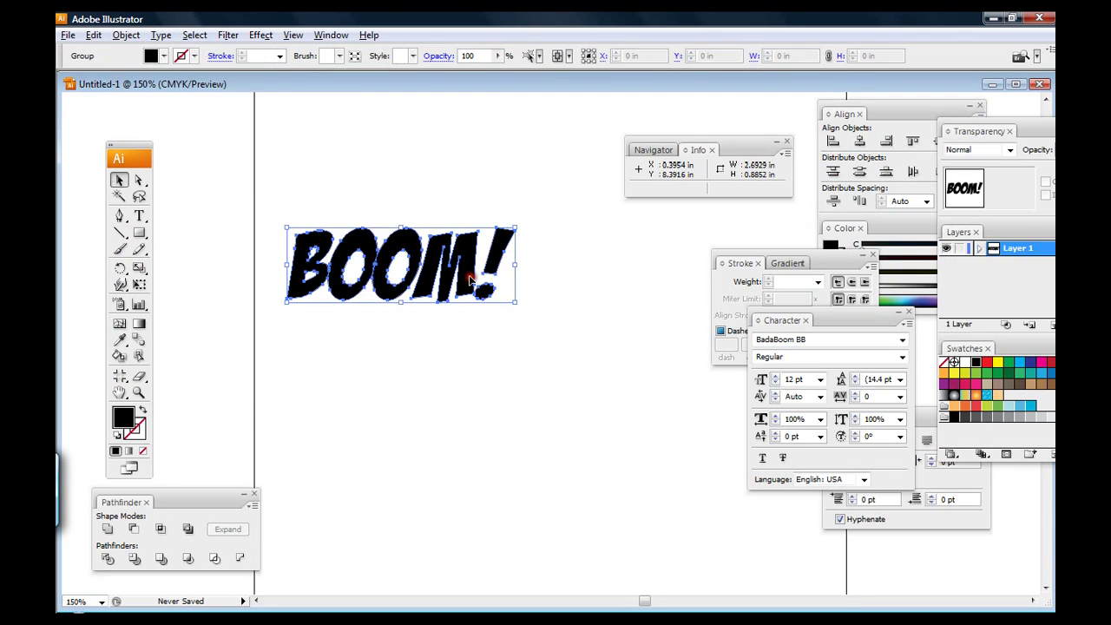
left_click_drag(469, 279, 453, 213)
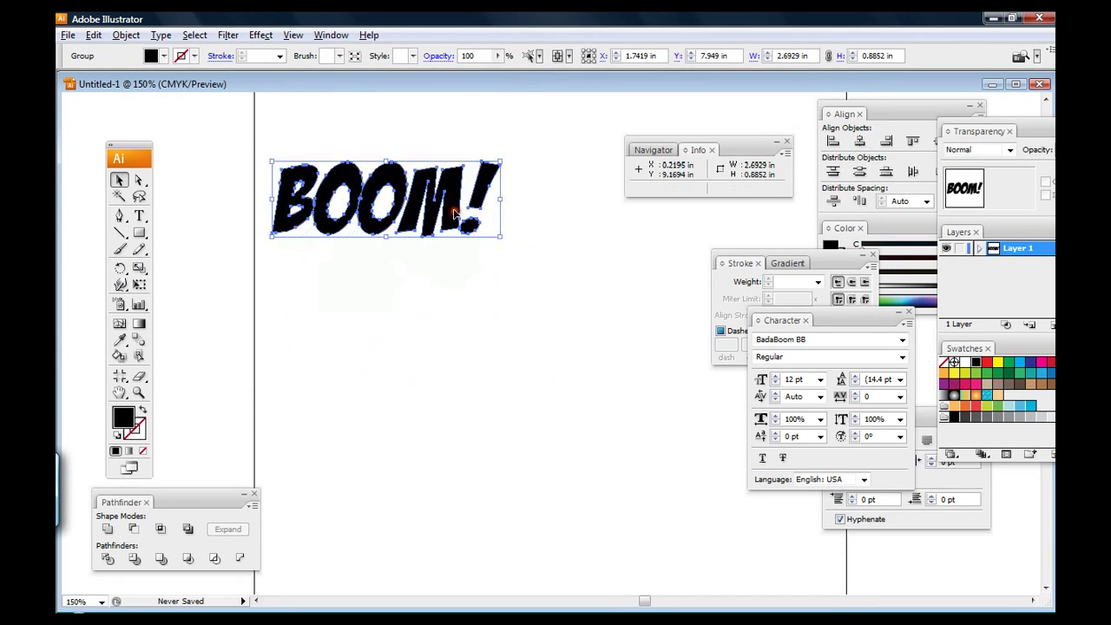
key("ctrl+z")
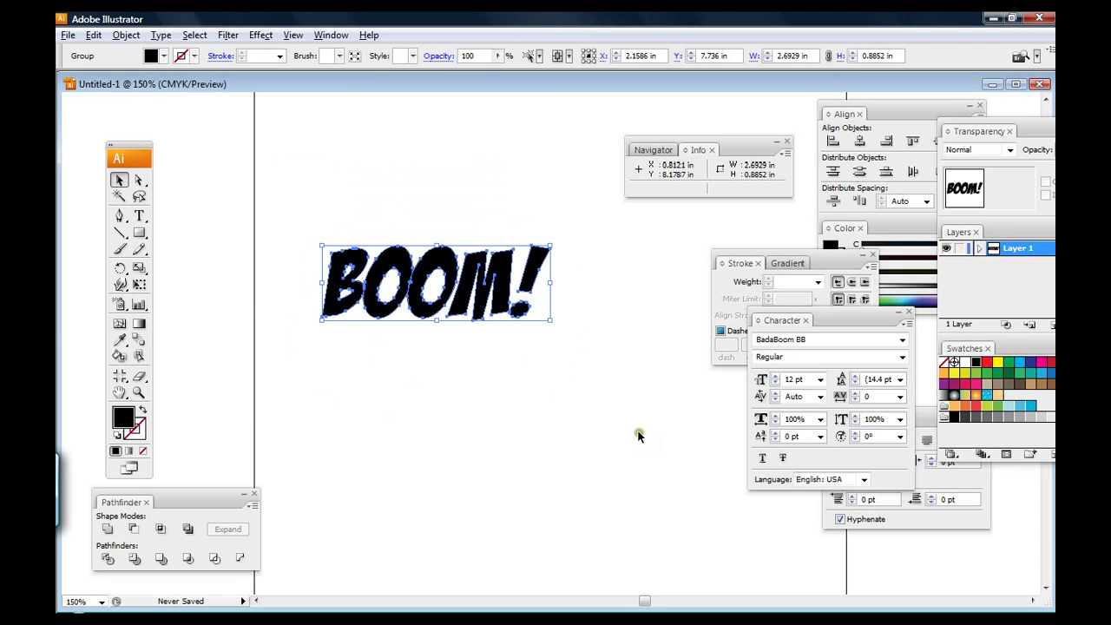
- Ungroup BOOM! into separate letters and select each one in turn
left_click(126, 35)
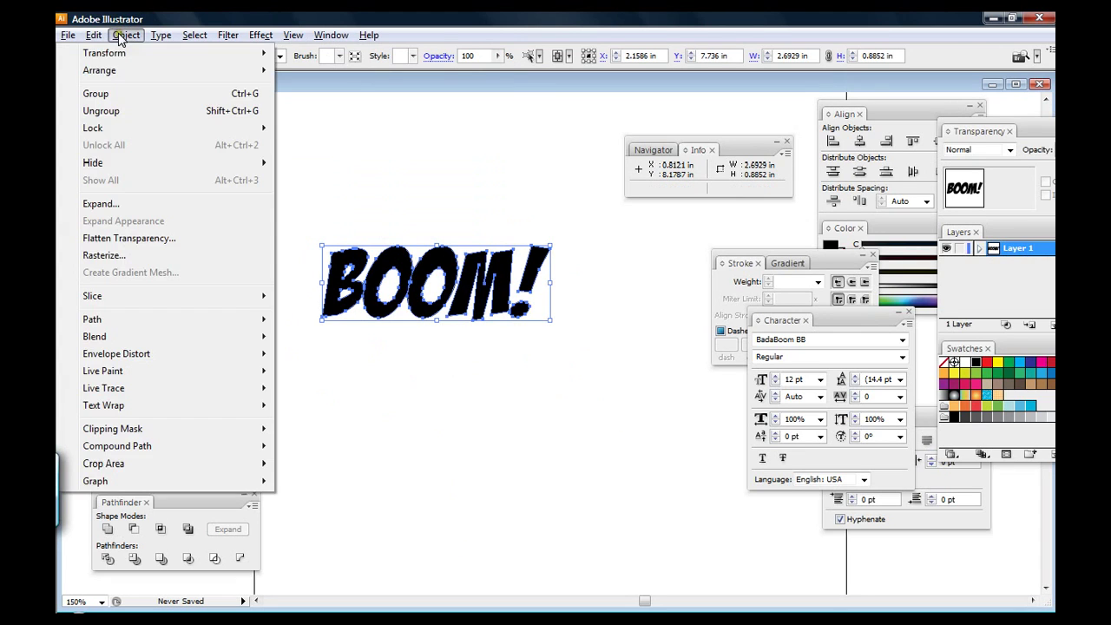
left_click(122, 110)
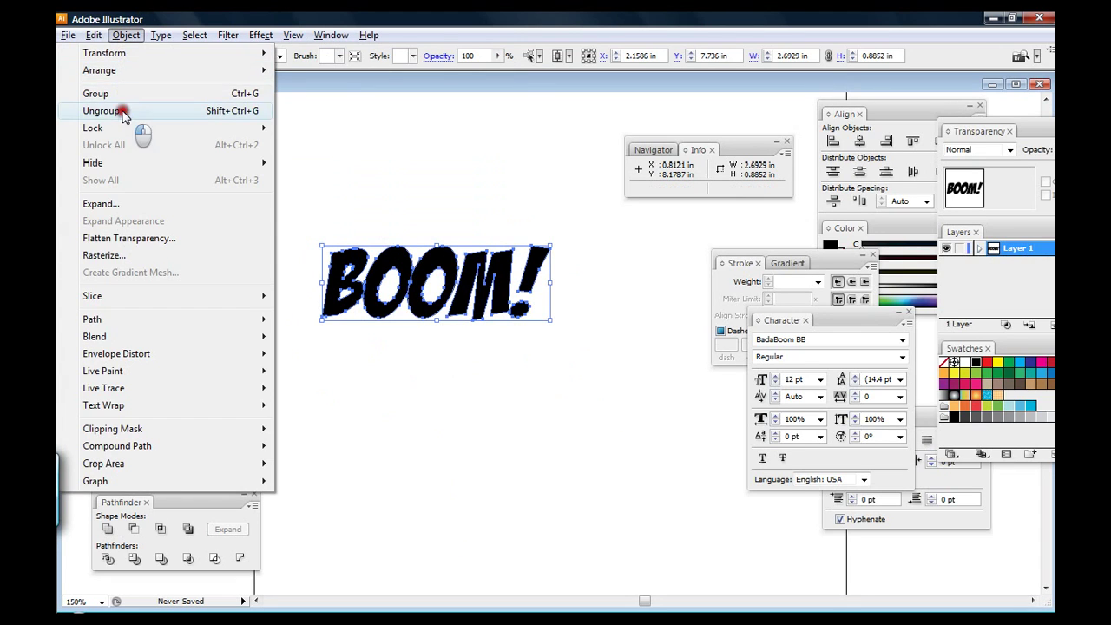
left_click(491, 358)
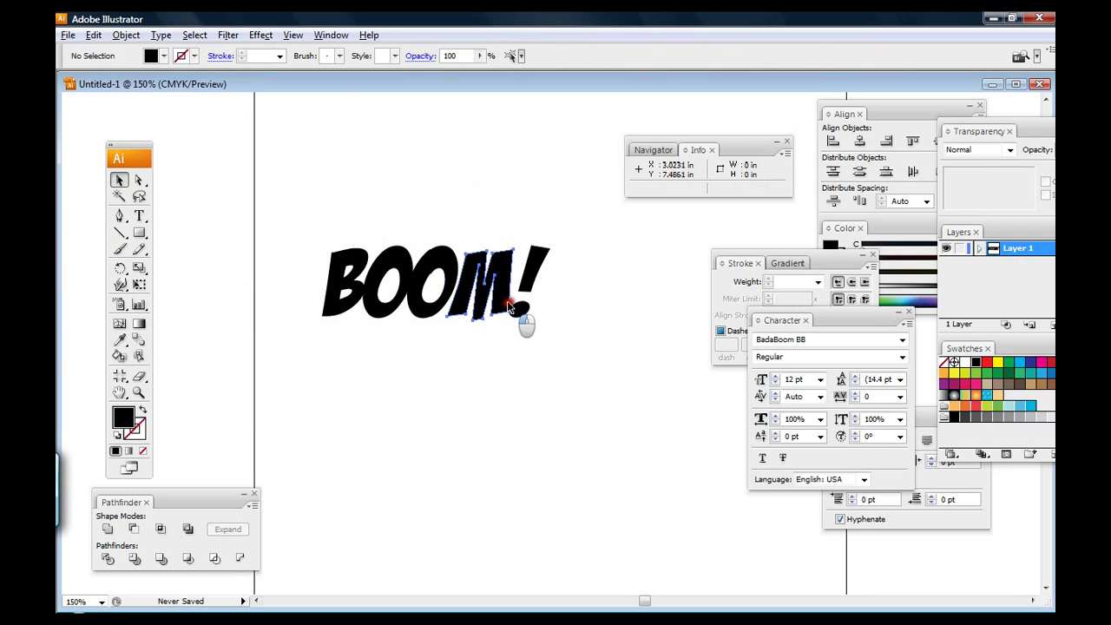
left_click(507, 300)
left_click(434, 302)
left_click(386, 304)
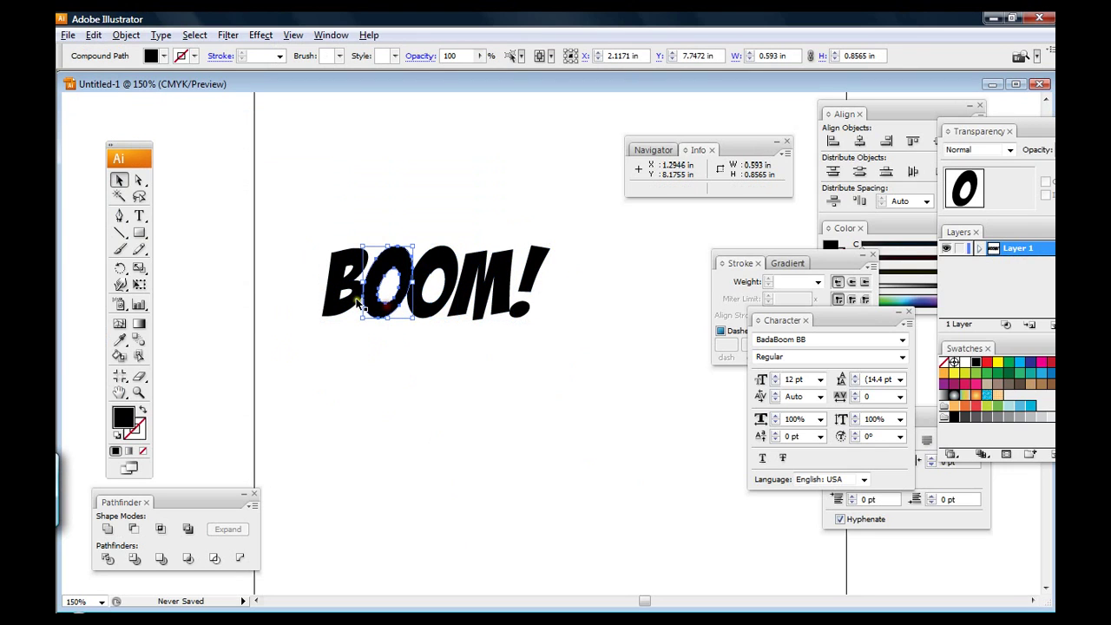
left_click(351, 302)
left_click(471, 302)
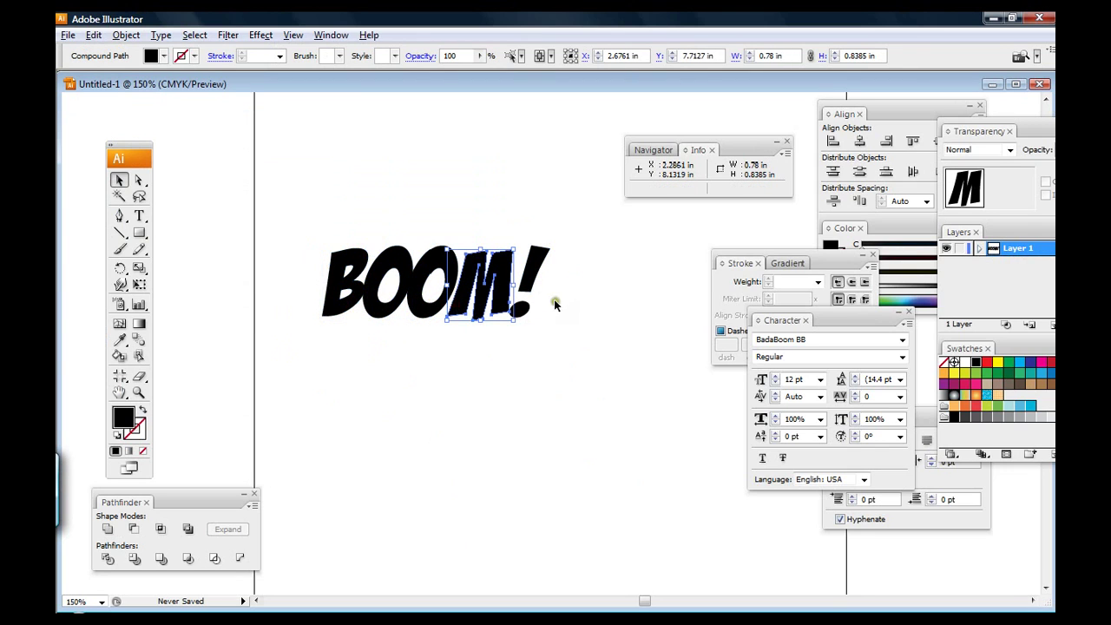
left_click(526, 300)
left_click(483, 299)
left_click(433, 302)
left_click(382, 303)
left_click(526, 339)
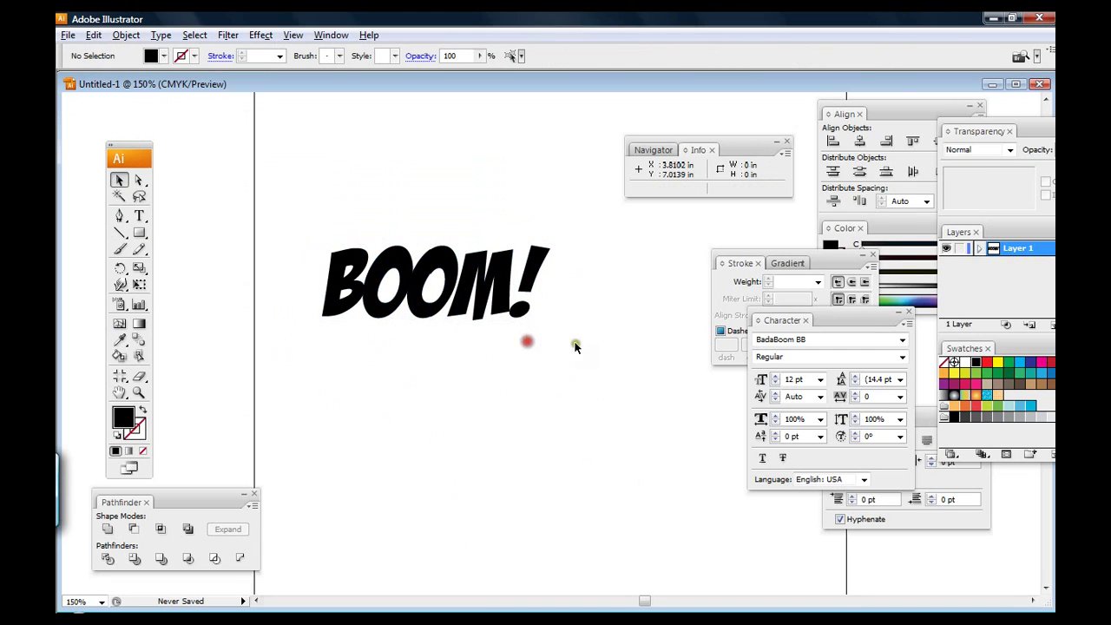
- Enlarge the second O and shrink the first O slightly
left_click(429, 255)
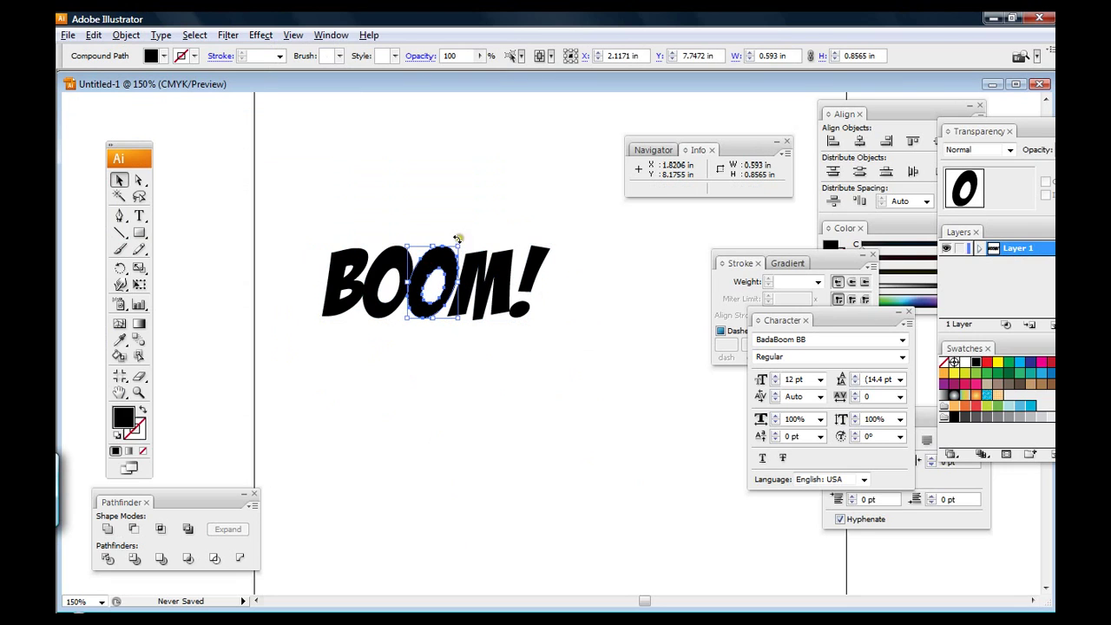
mouse_move(456, 244)
left_mouse_down()
mouse_move(488, 228)
mouse_move(460, 249)
left_mouse_up()
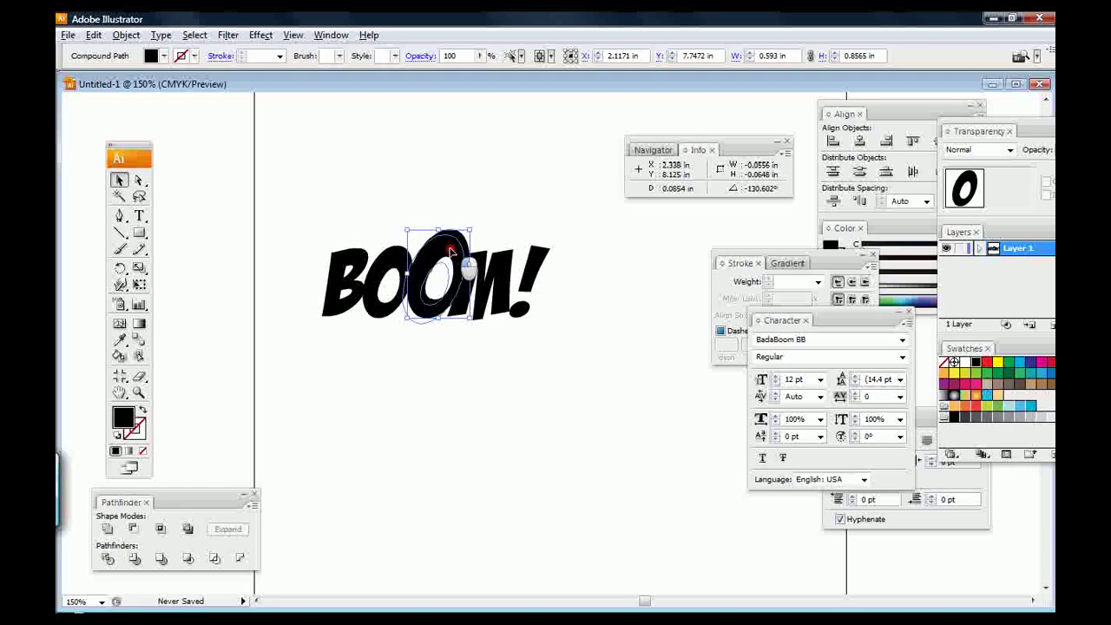
left_click(561, 338)
left_click(401, 293)
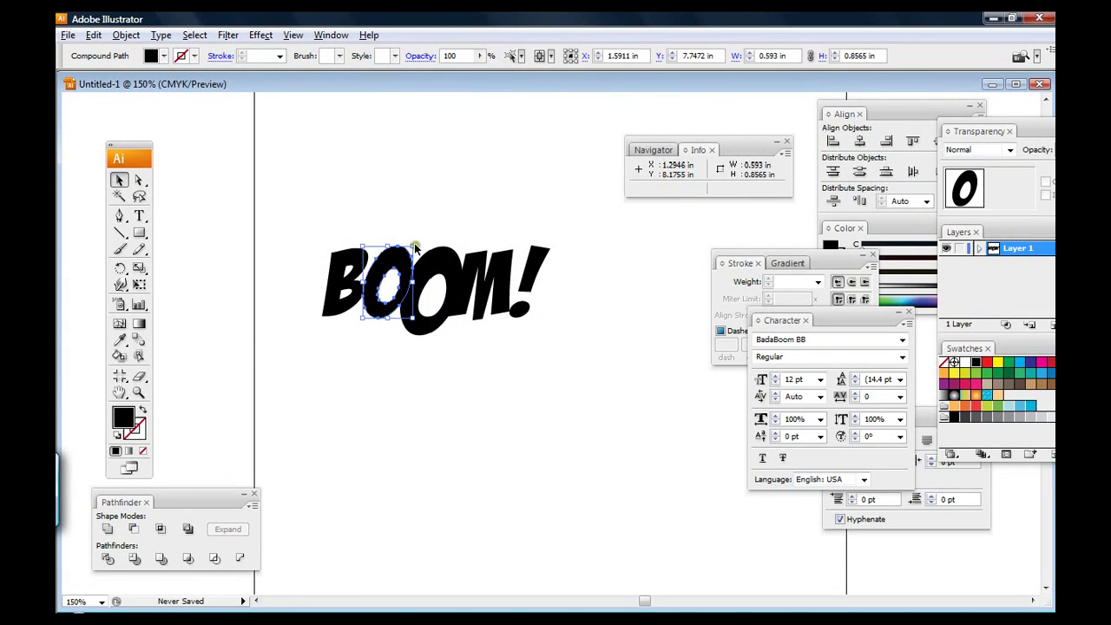
left_click_drag(414, 246, 407, 281)
- Nudge the B and the large O into tighter overlapping positions
left_click(529, 315)
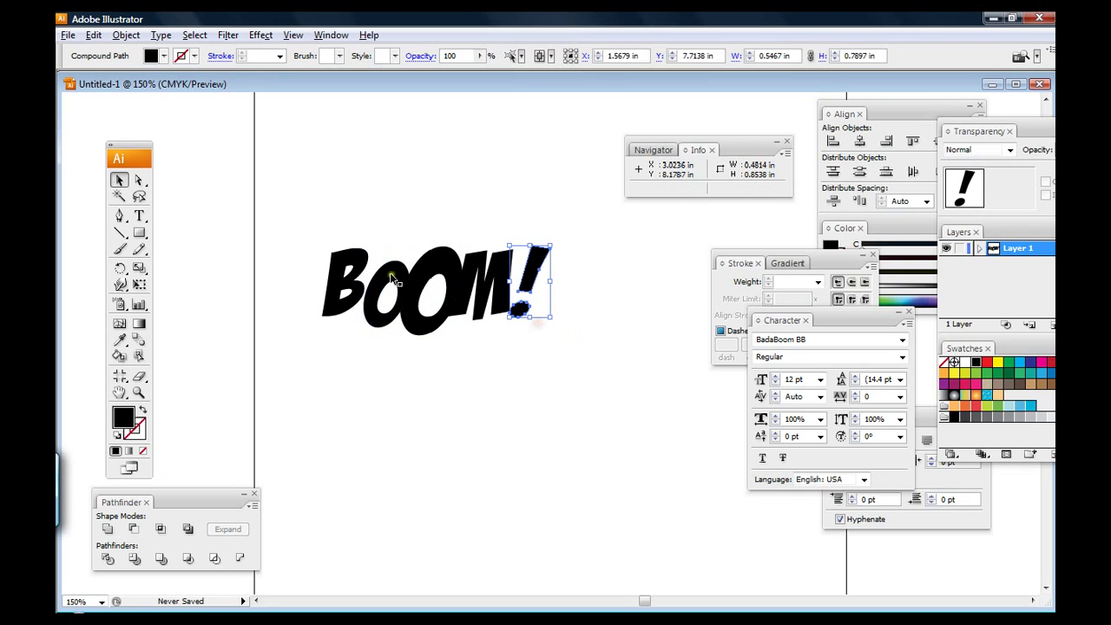
left_click(334, 308)
left_click_drag(334, 308, 343, 312)
left_click(379, 333)
left_click(446, 377)
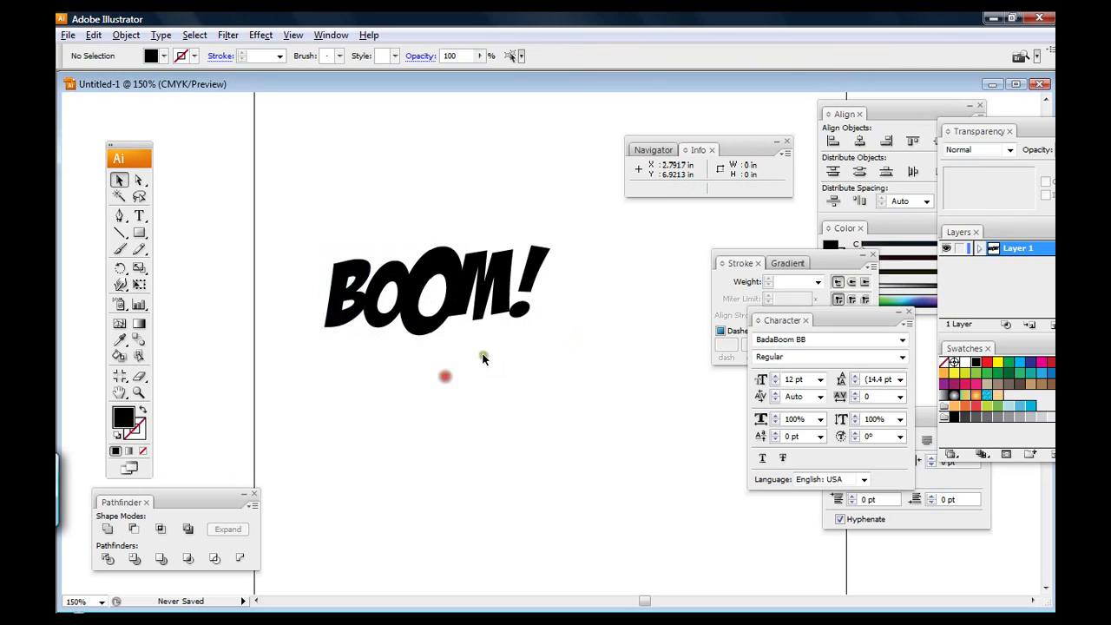
left_click_drag(449, 323, 445, 349)
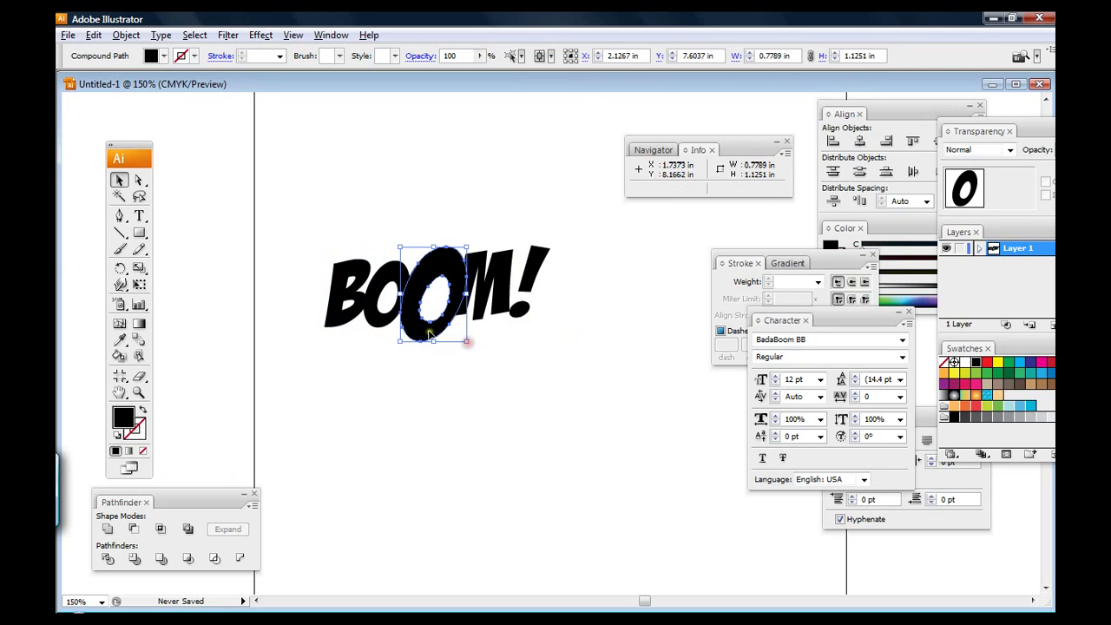
left_click(342, 326)
mouse_move(341, 328)
left_mouse_down()
mouse_move(335, 317)
mouse_move(349, 319)
left_mouse_up()
left_click(460, 348)
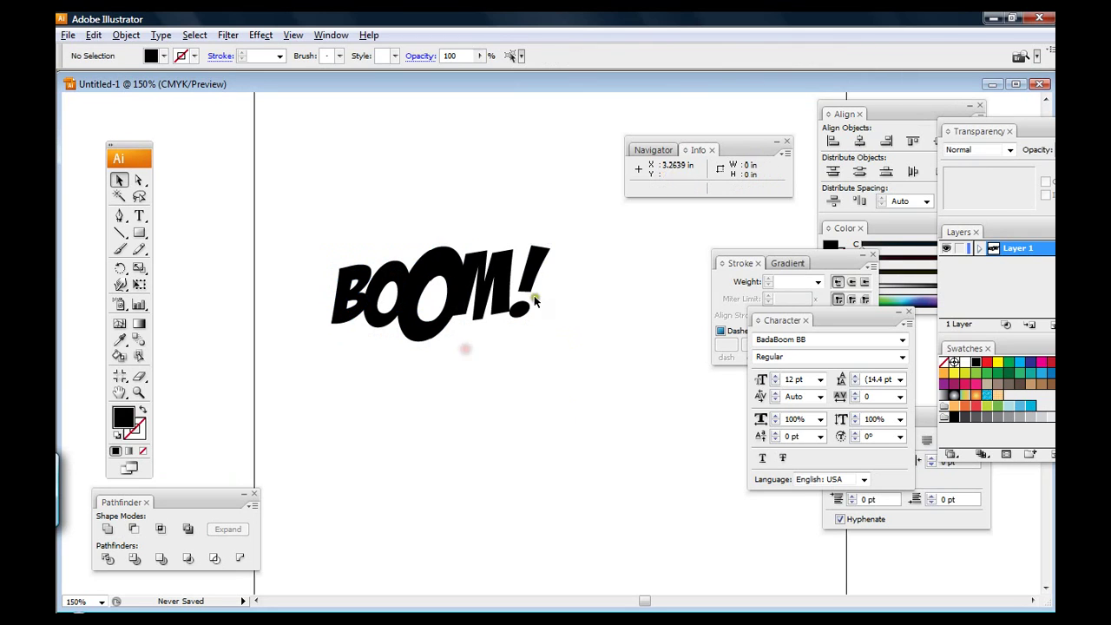
- Nudge the M slightly and shift the '!' right by 1 pt
left_click_drag(495, 287, 500, 295)
left_click(538, 323)
left_click(528, 265)
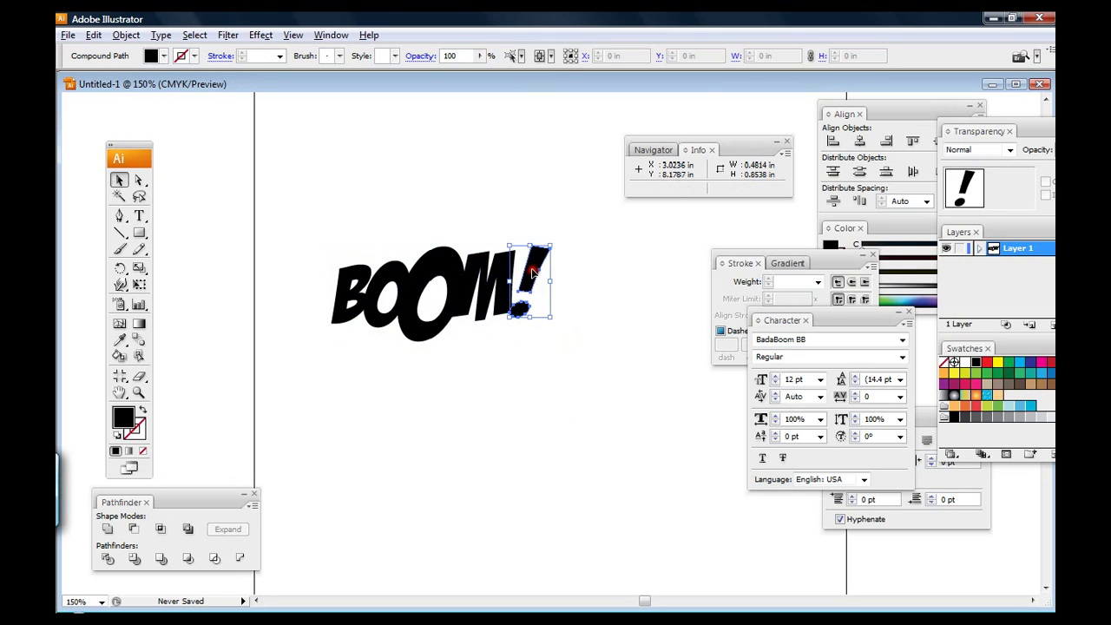
left_click(573, 276)
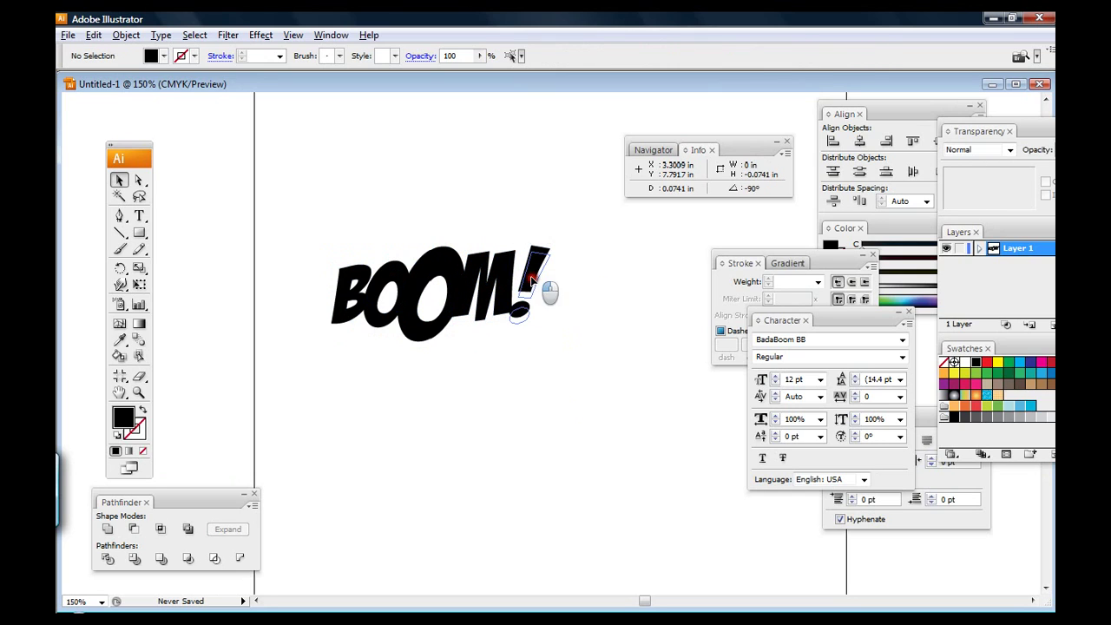
mouse_move(531, 272)
left_mouse_down()
mouse_move(525, 280)
mouse_move(531, 271)
left_mouse_up()
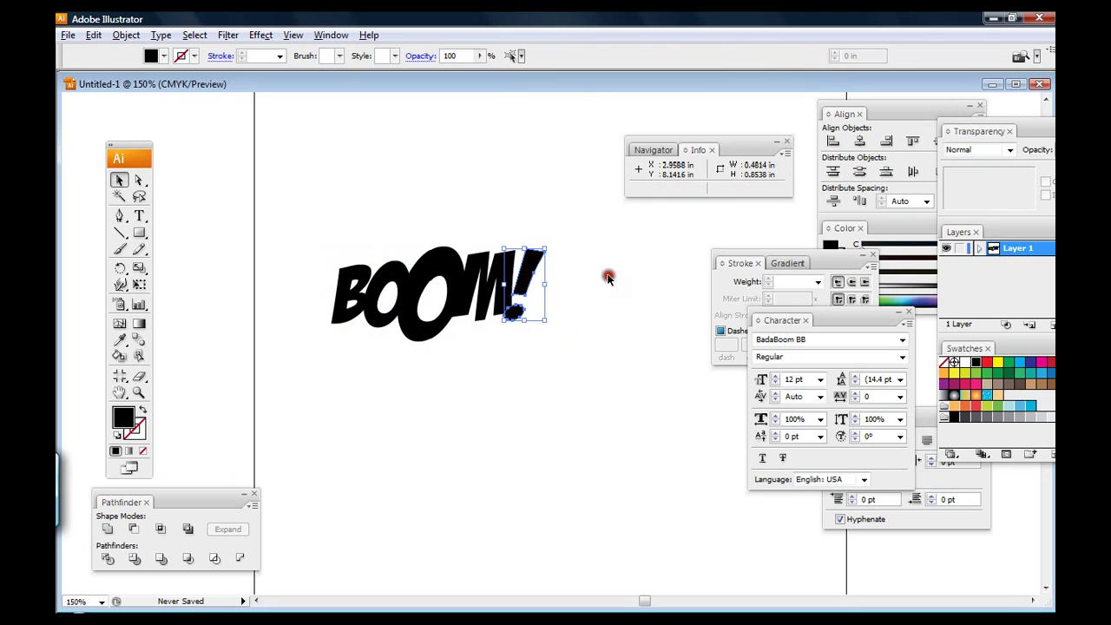
left_click(608, 278)
left_click(532, 274)
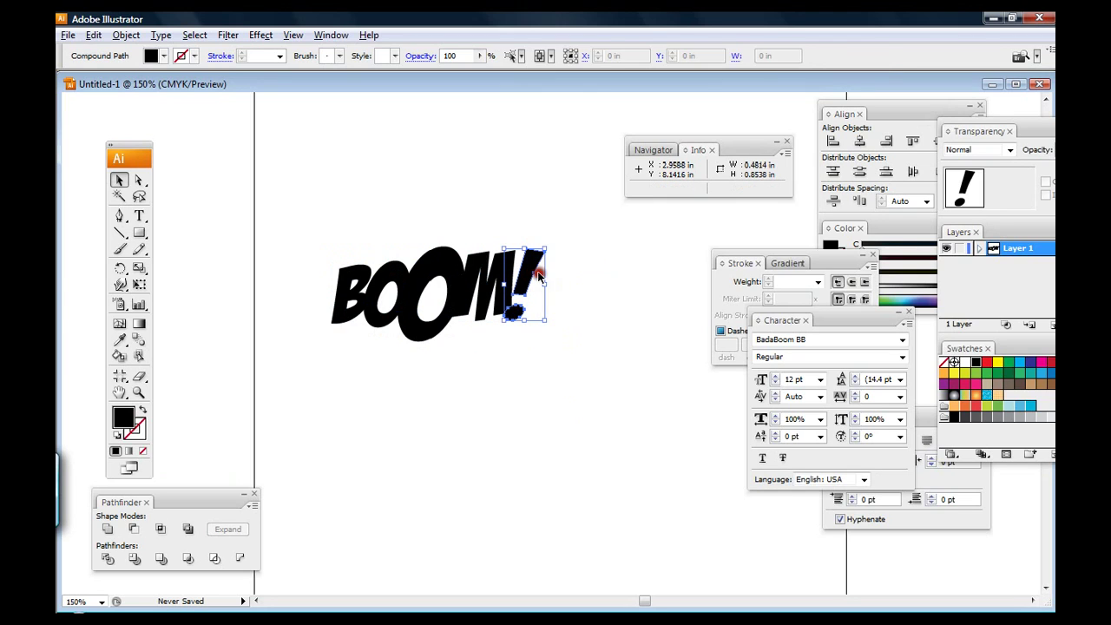
key("Right")
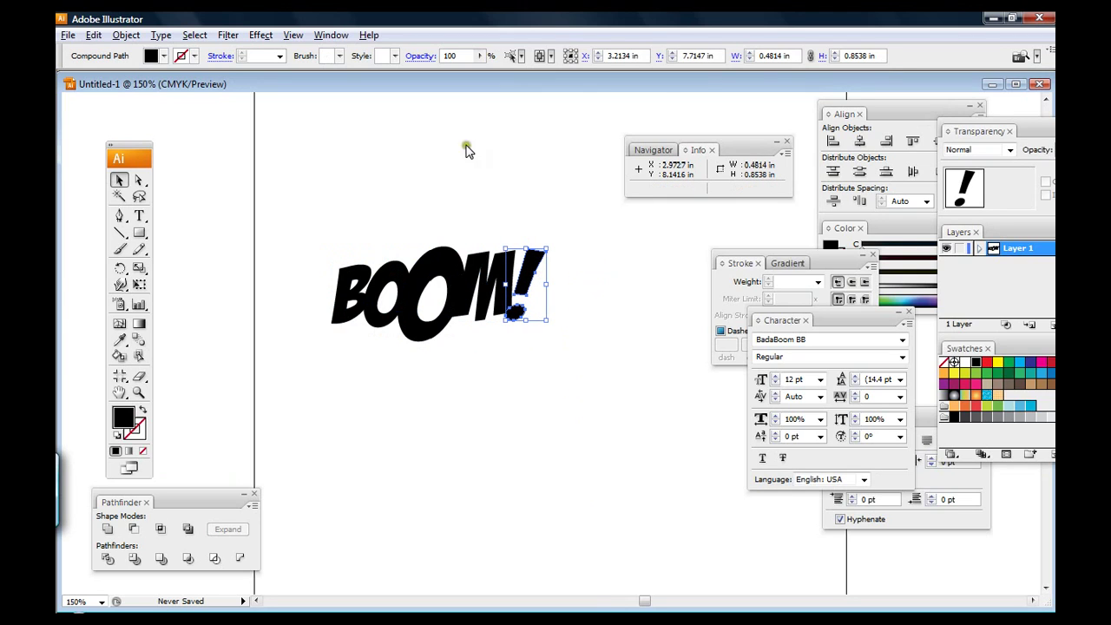
left_click(541, 379)
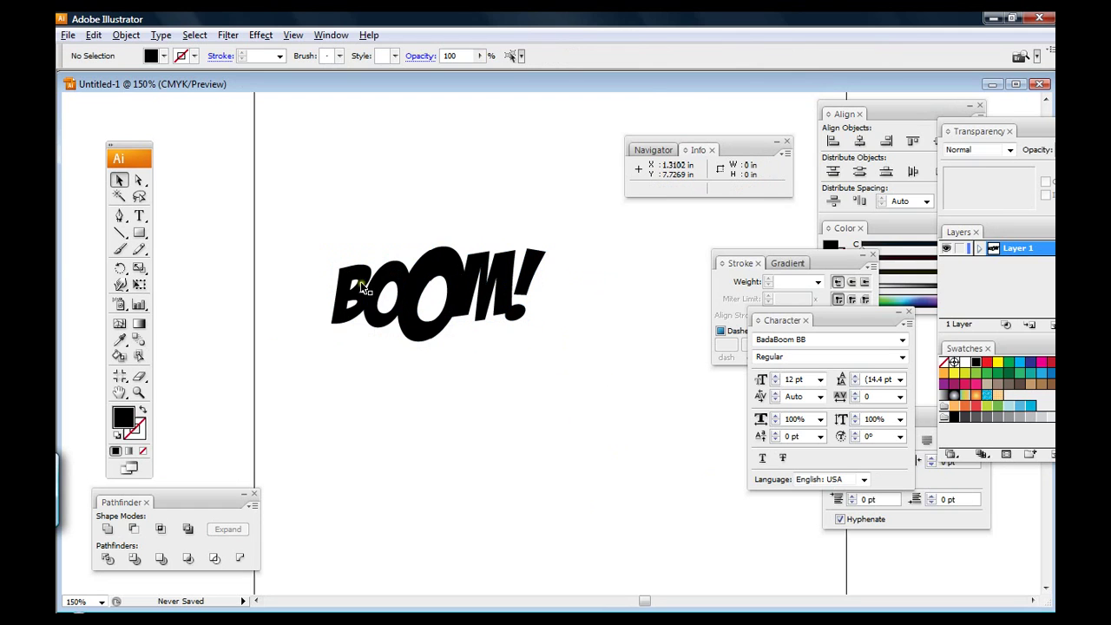
left_click(333, 271)
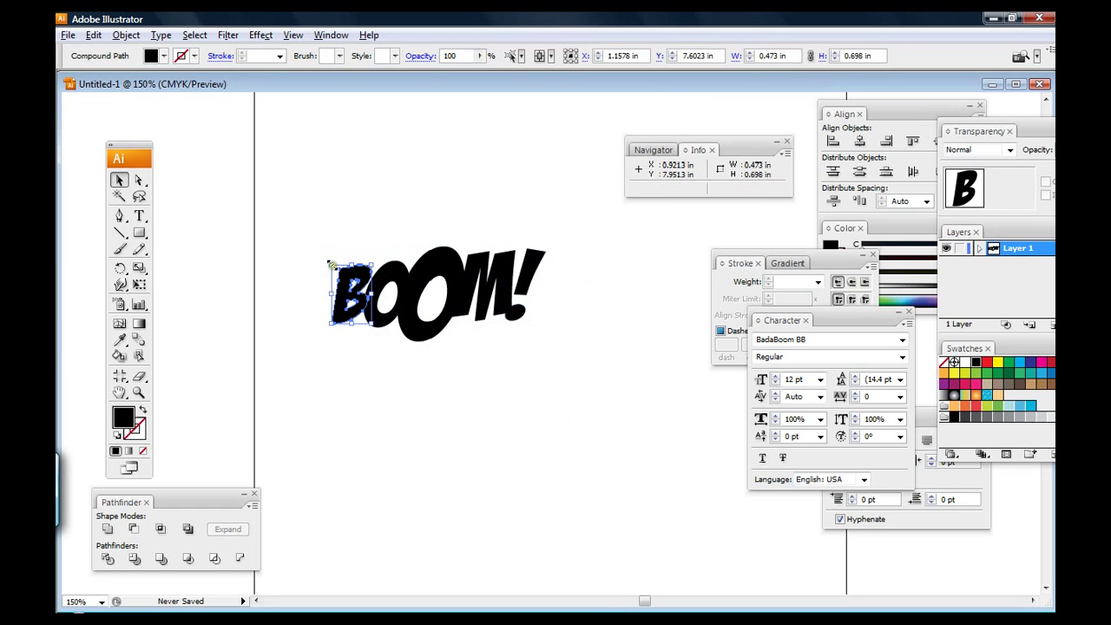
left_click(565, 357)
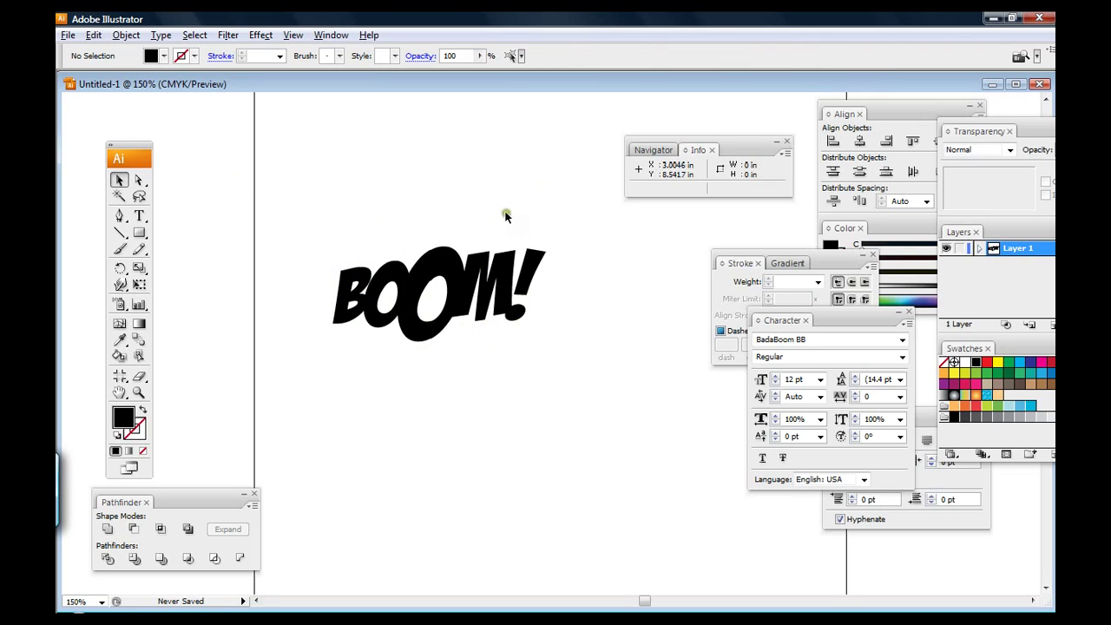
- Check each letter's selection, then marquee-select all the BOOM! letters
left_click(501, 287)
left_click(434, 256)
left_click(395, 269)
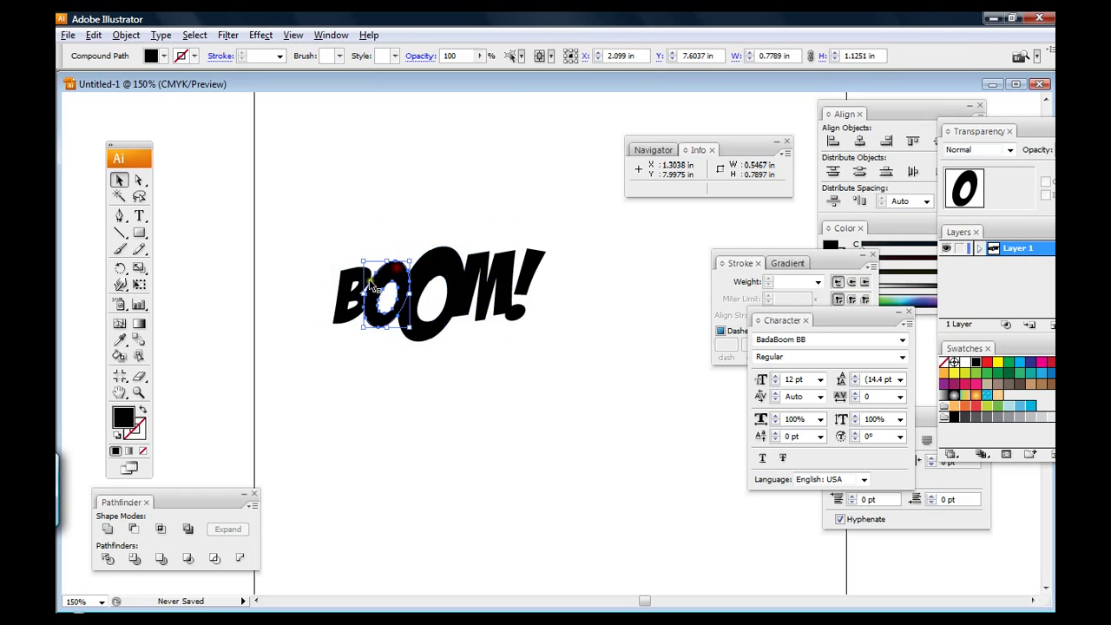
left_click(361, 282)
left_click(538, 295)
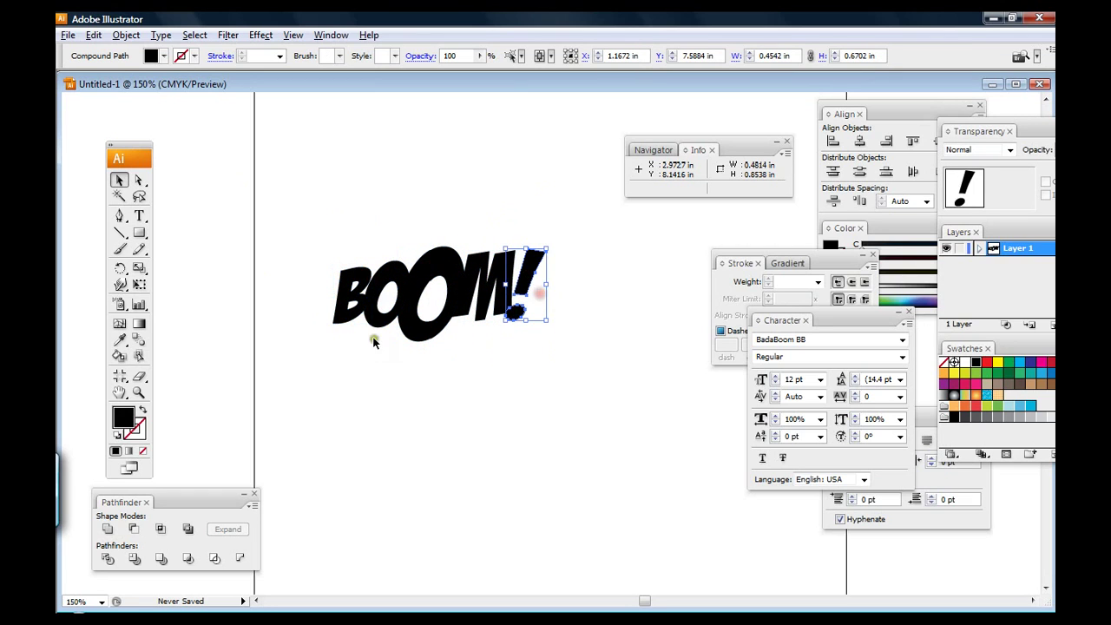
left_click(518, 361)
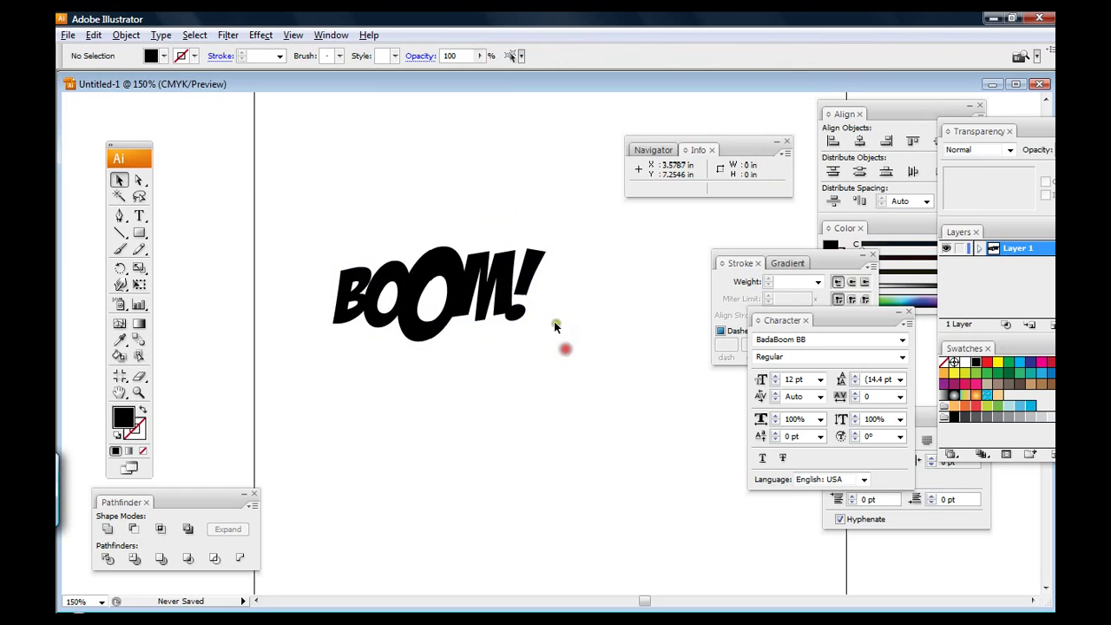
left_click_drag(576, 356, 341, 227)
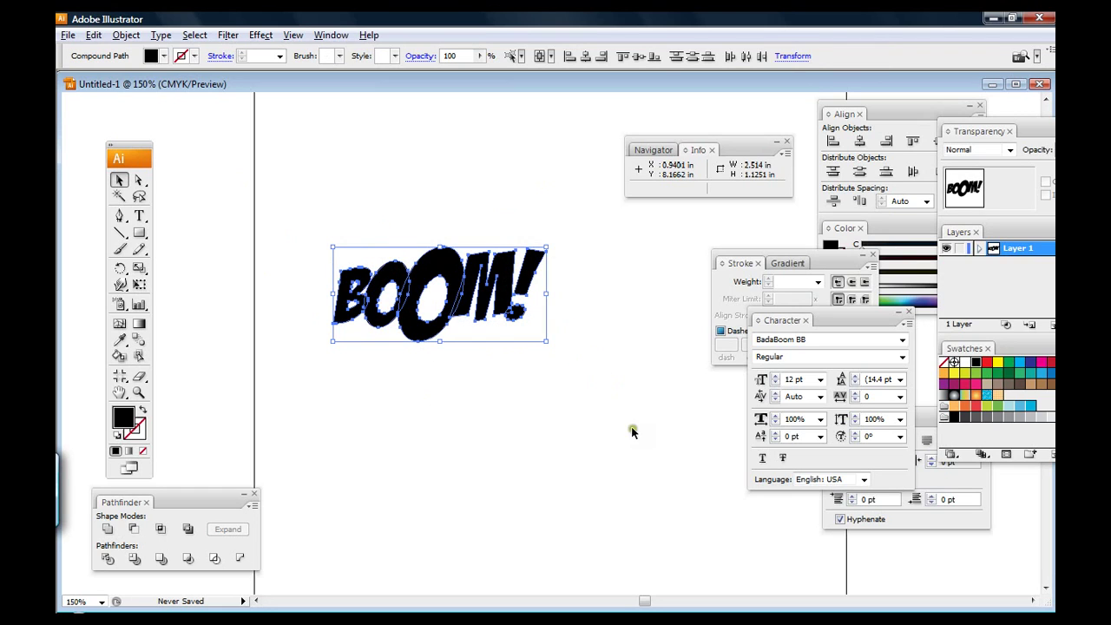
- Duplicate BOOM! just below the original
left_click_drag(454, 295, 444, 422)
left_click(585, 391)
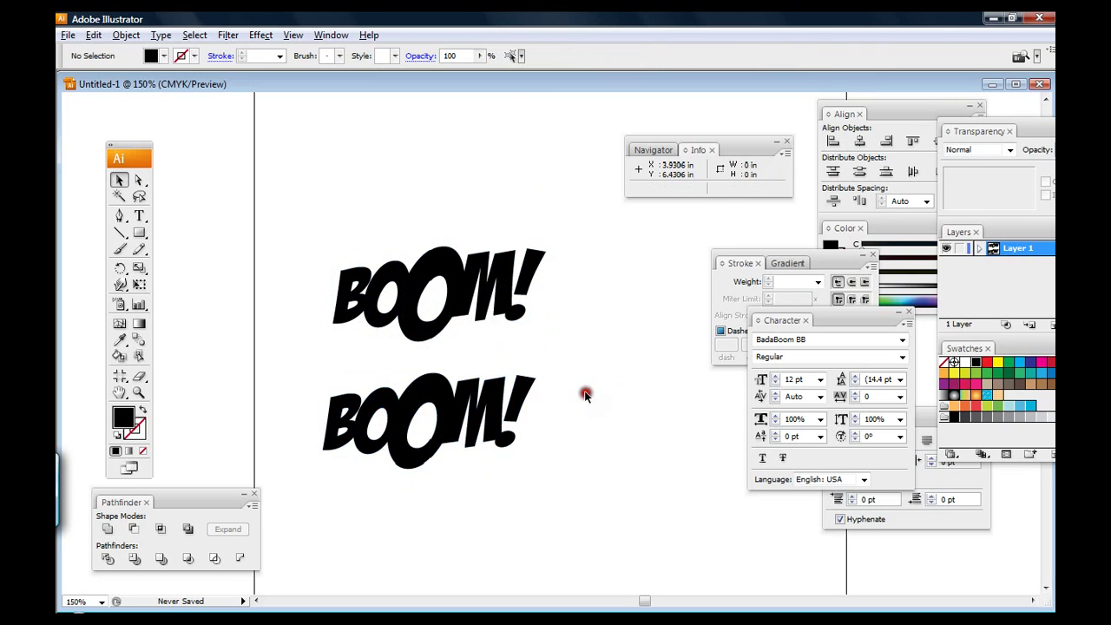
left_click(590, 453)
- Marquee-select the lower BOOM! copy
mouse_move(543, 438)
left_mouse_down()
mouse_move(557, 471)
mouse_move(315, 389)
mouse_move(307, 376)
left_mouse_up()
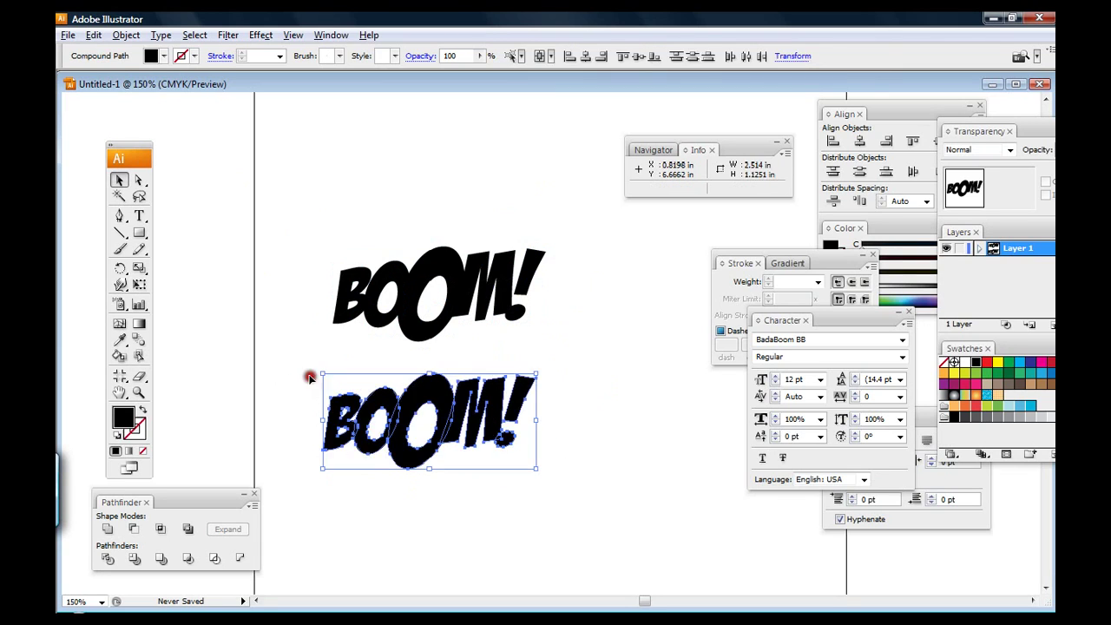
left_click(590, 426)
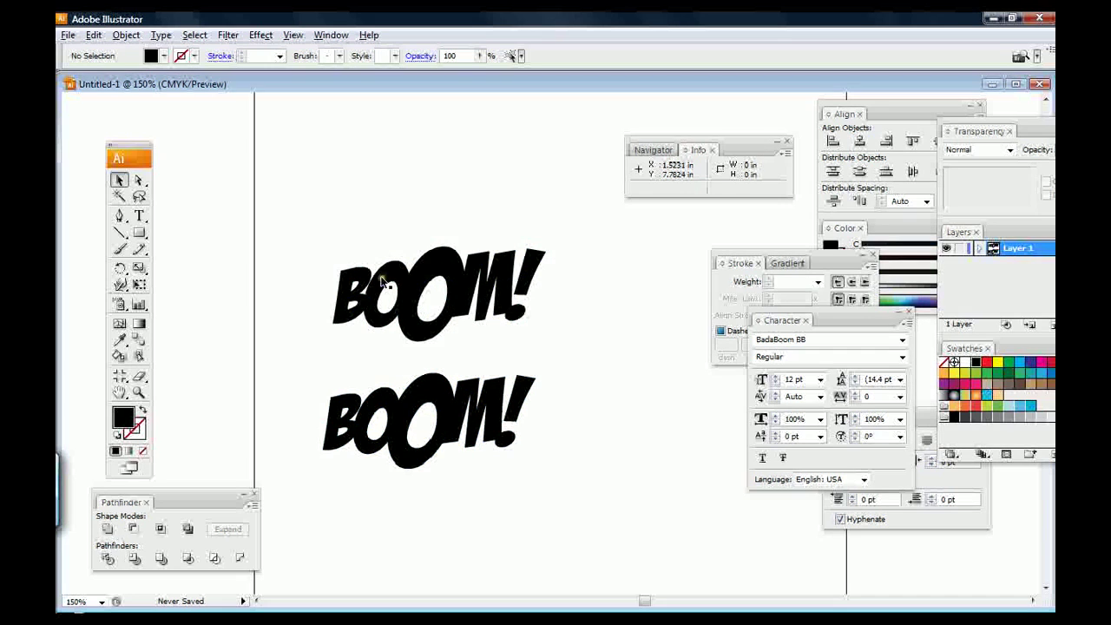
left_click_drag(562, 475, 290, 369)
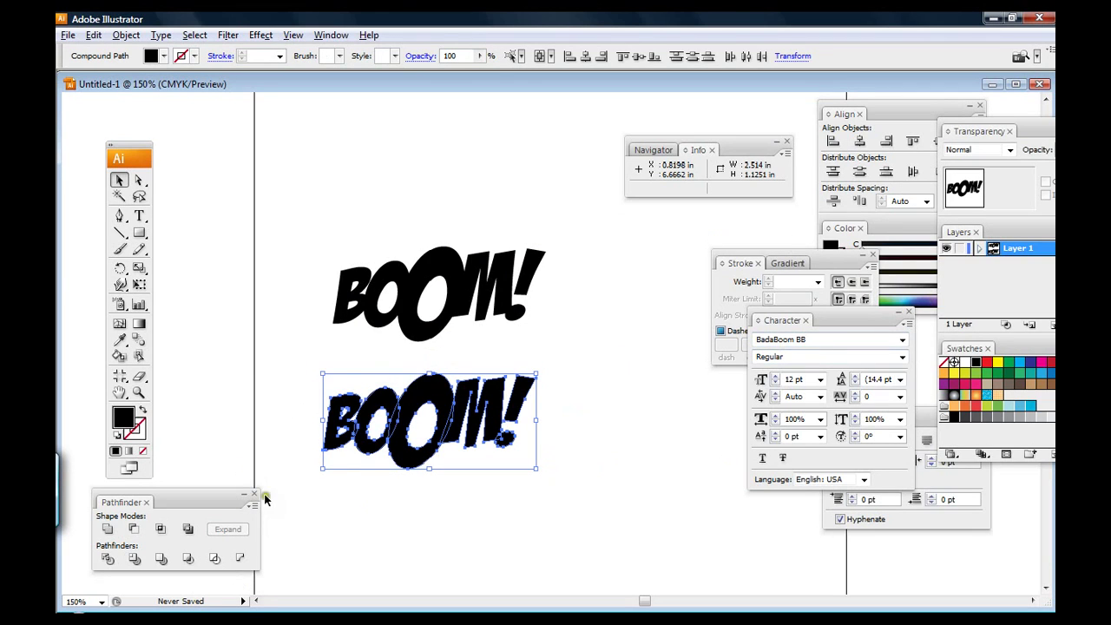
- Give the lower BOOM! a white fill with black stroke, then select the solid BOOM!
left_click(143, 411)
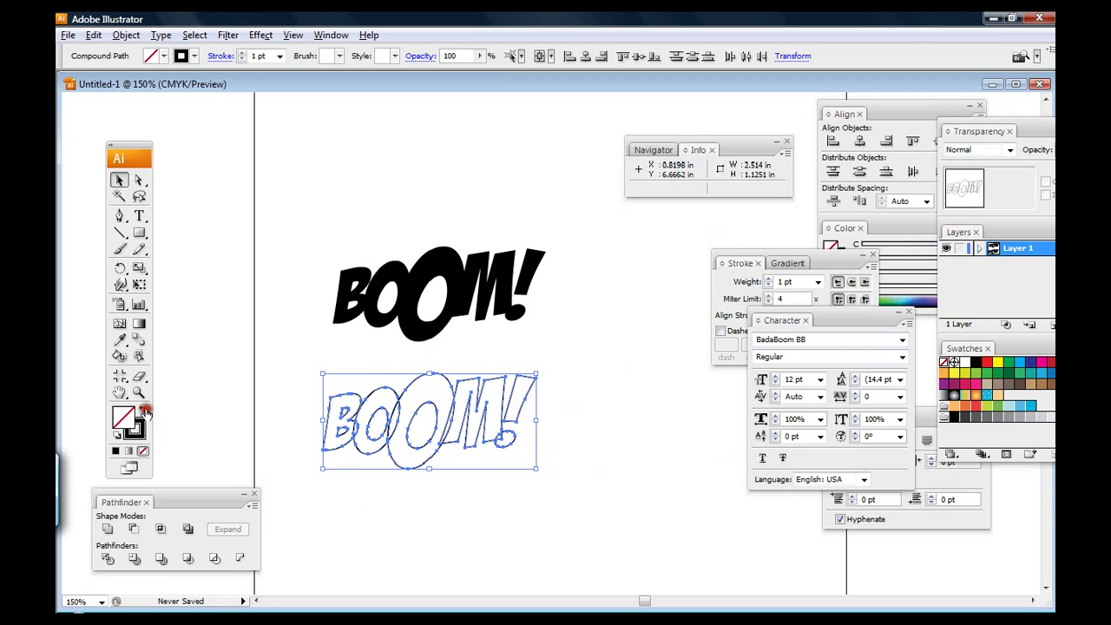
left_click(343, 321)
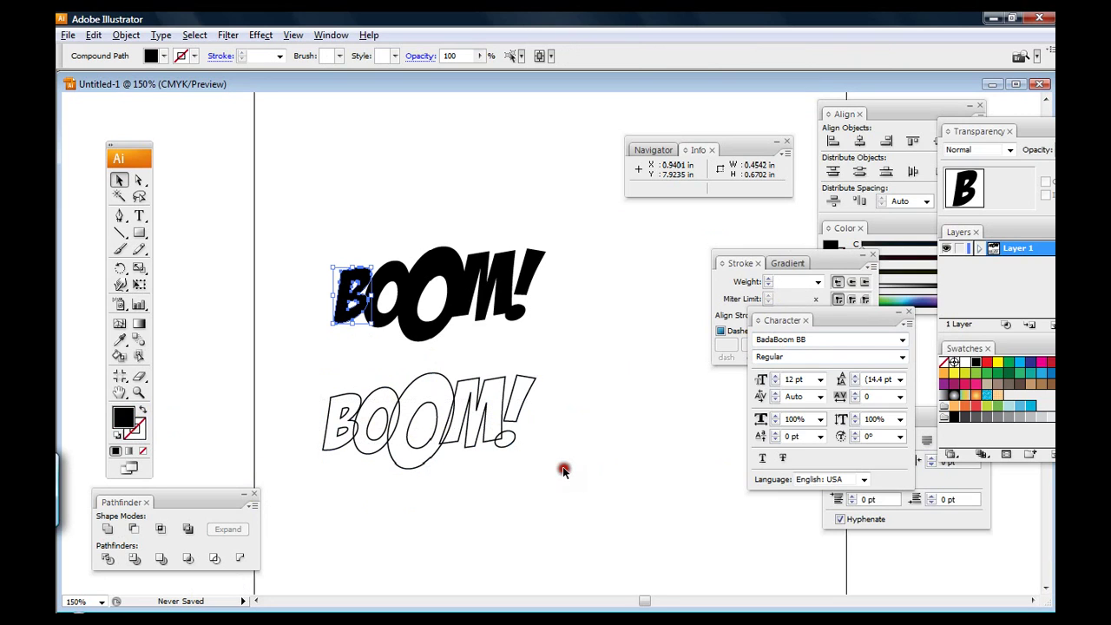
left_click_drag(565, 466, 469, 425)
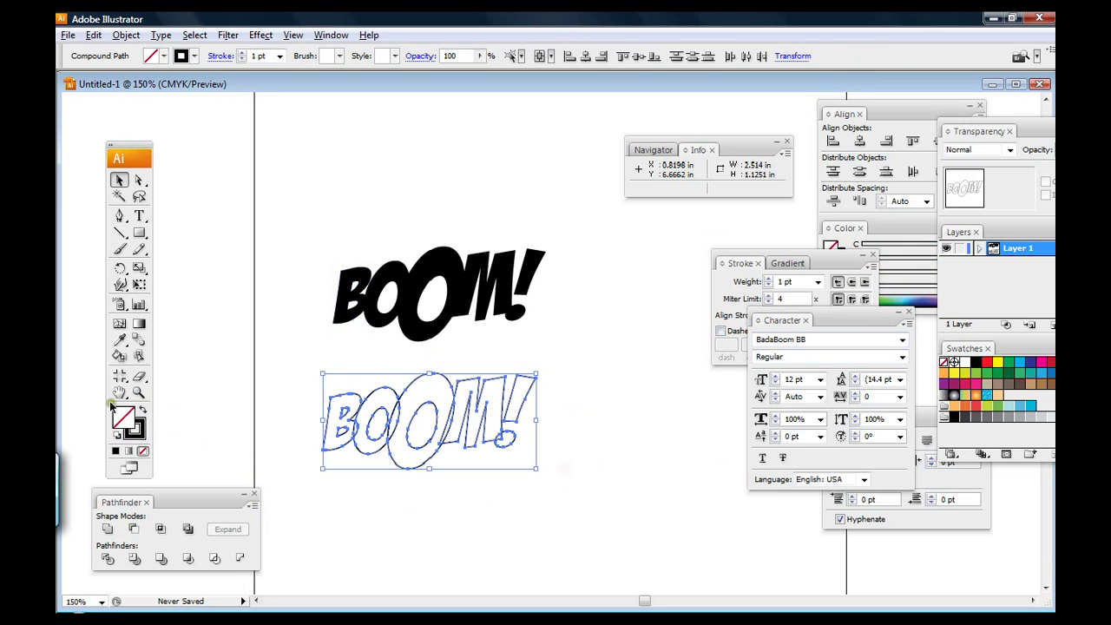
left_click(963, 361)
left_click(589, 392)
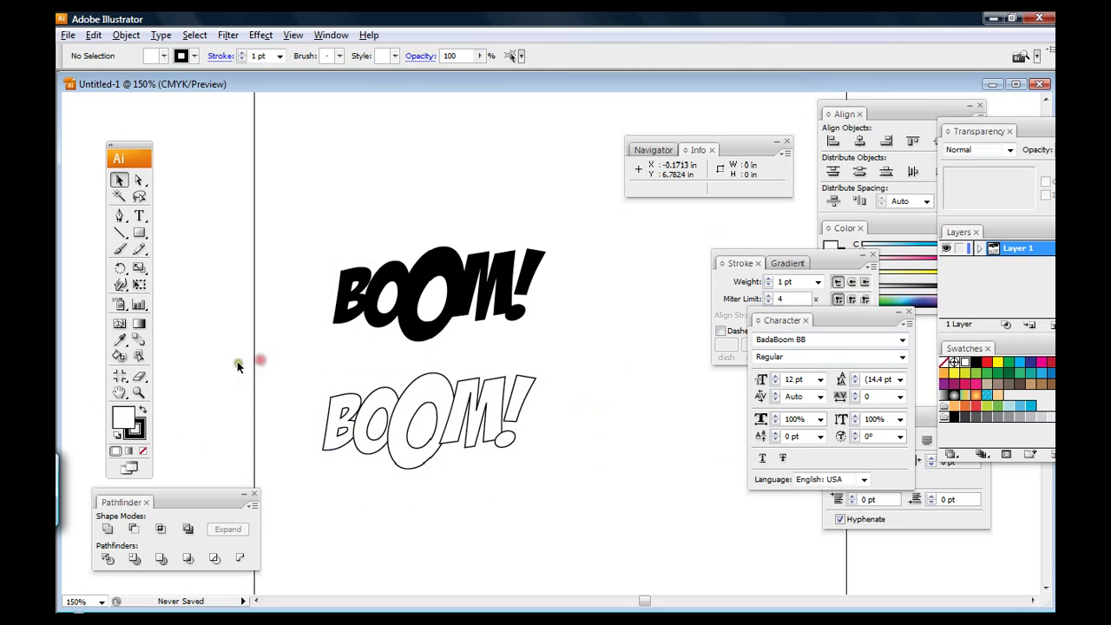
left_click_drag(237, 361, 267, 412)
left_click_drag(558, 322, 296, 225)
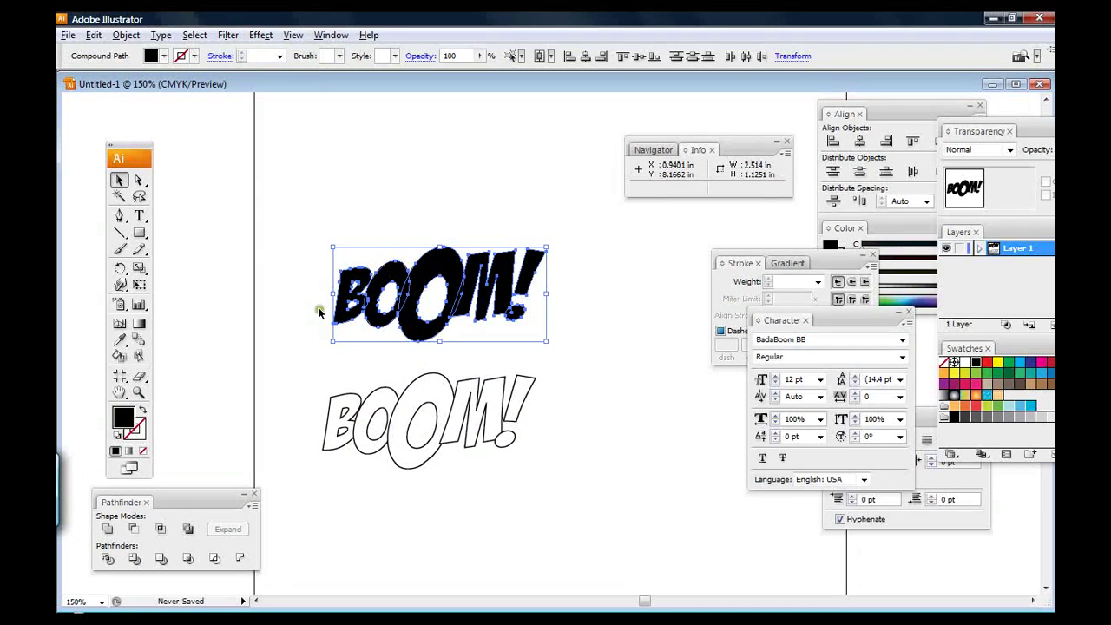
left_click(178, 347)
left_click_drag(298, 231, 581, 352)
left_click(578, 323)
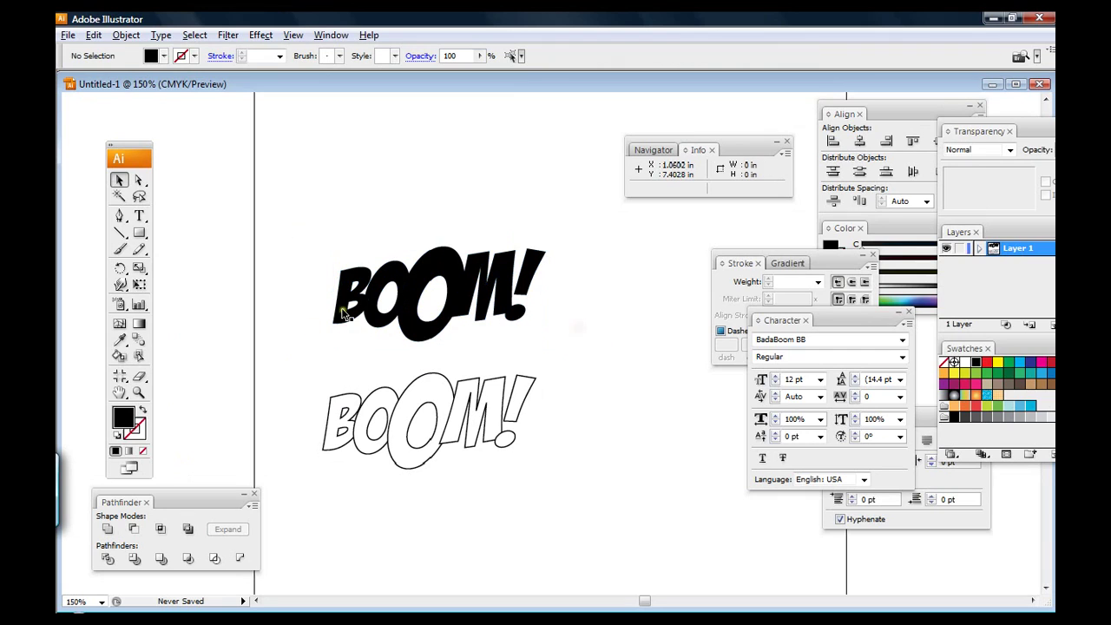
left_click(344, 310)
left_click(371, 321, "shift")
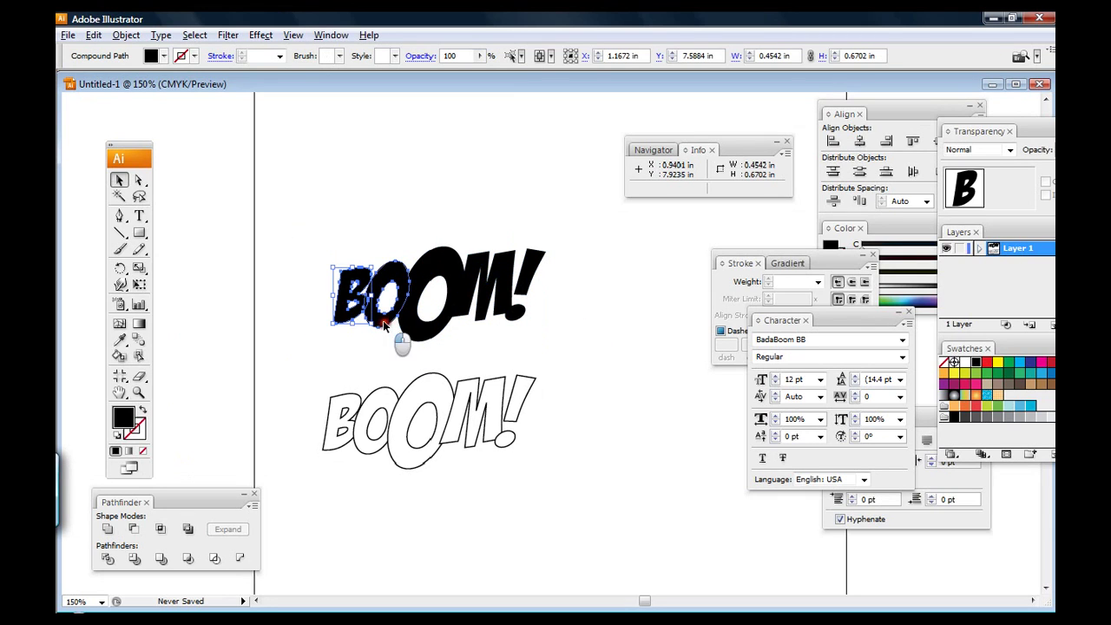
left_click(408, 332, "shift")
left_click(484, 284, "shift")
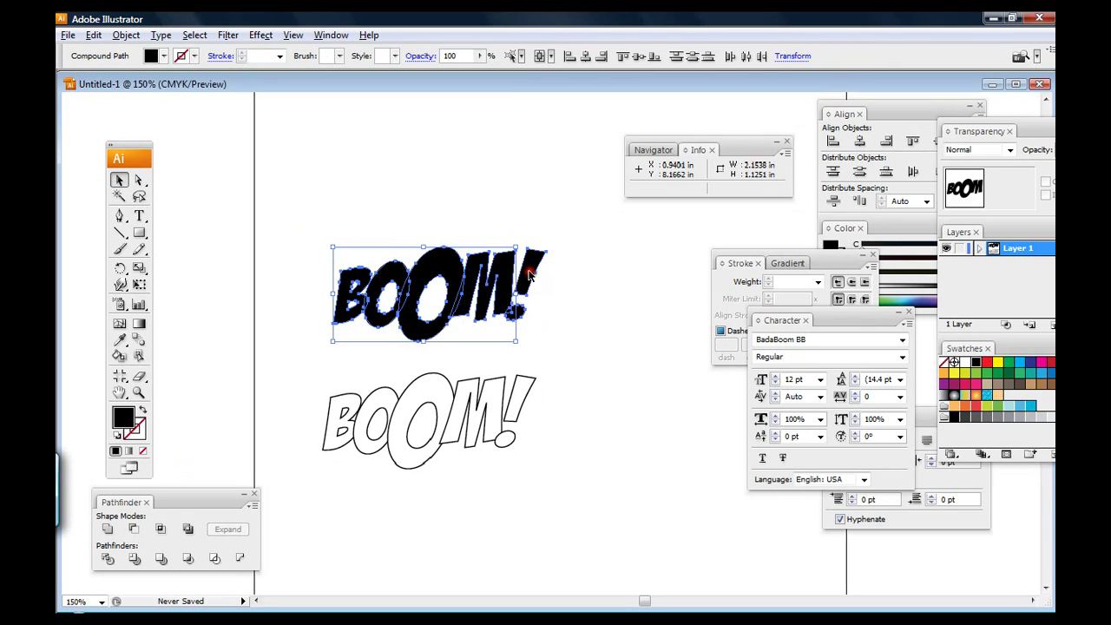
left_click(528, 274, "shift")
left_click(614, 321)
left_click_drag(596, 317, 228, 240)
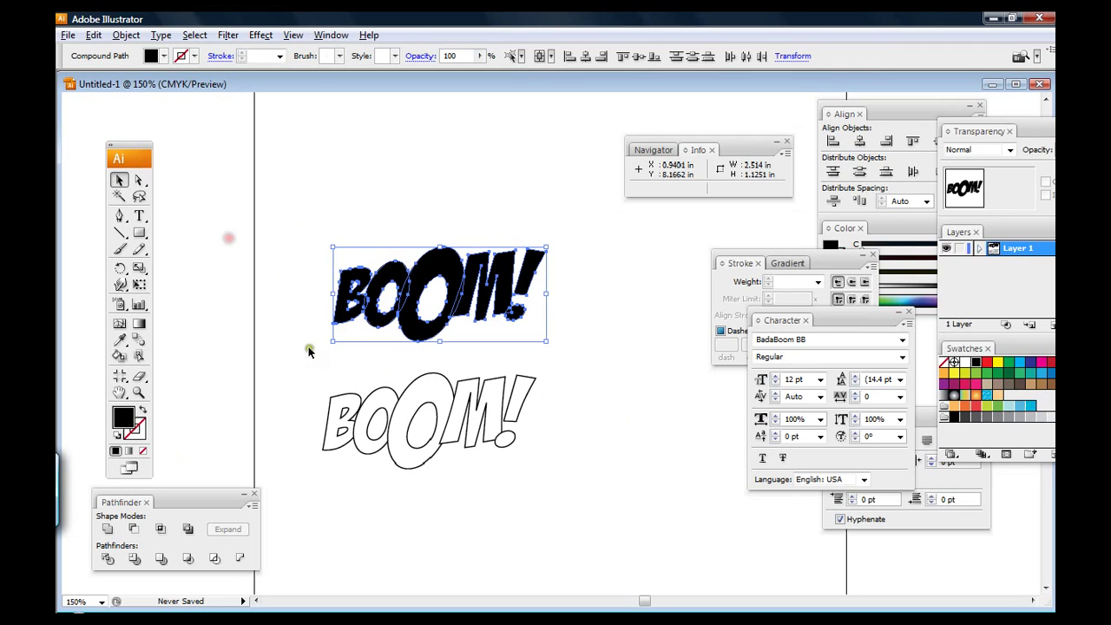
- Unite the solid BOOM! letters with Pathfinder Add to shape area and Expand
left_click(105, 531)
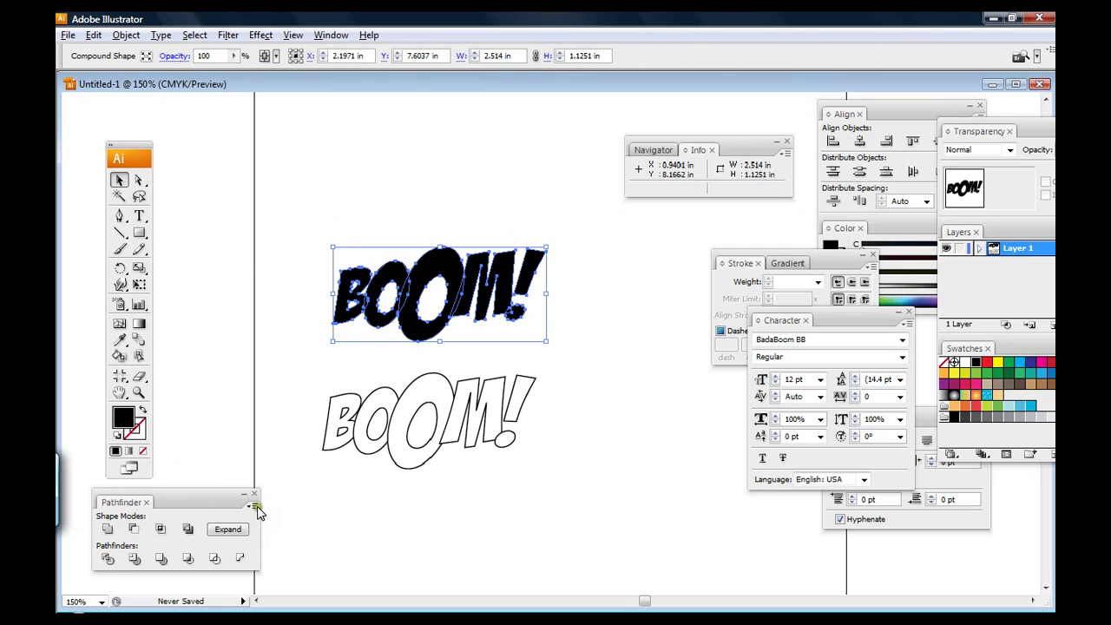
left_click(228, 528)
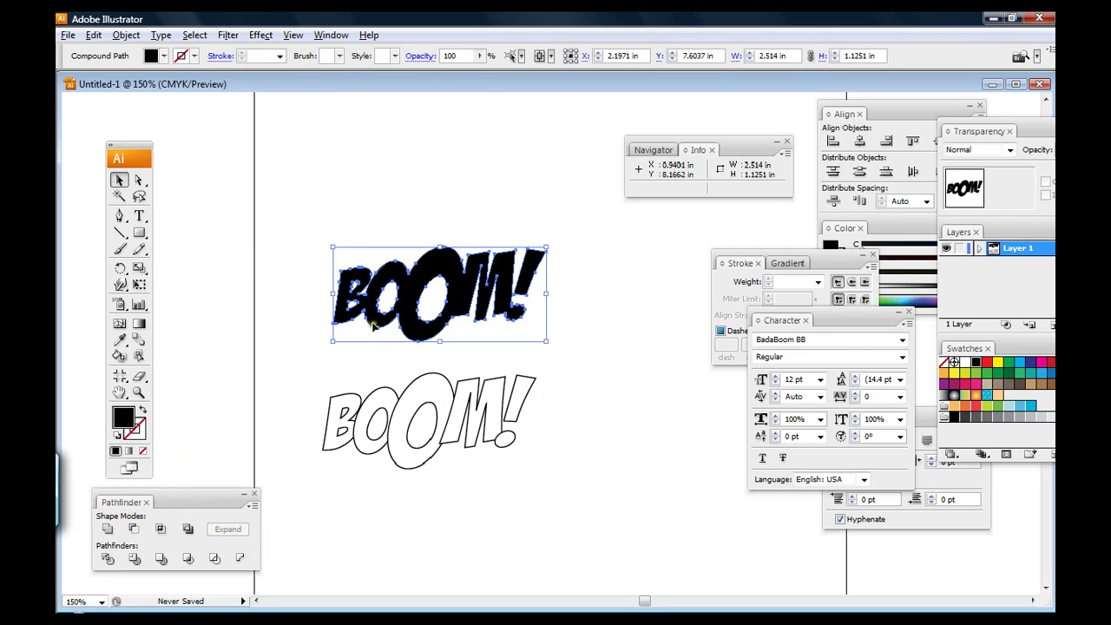
left_click(620, 296)
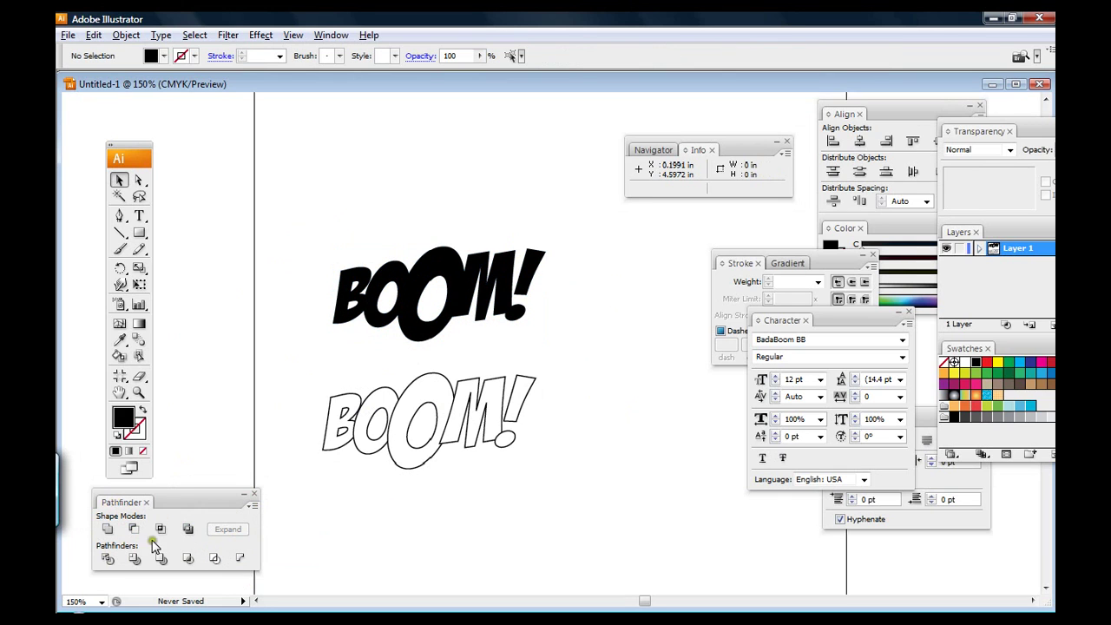
- Deselect and reselect the merged BOOM! to confirm it is one path
left_click(421, 314)
left_click(567, 275)
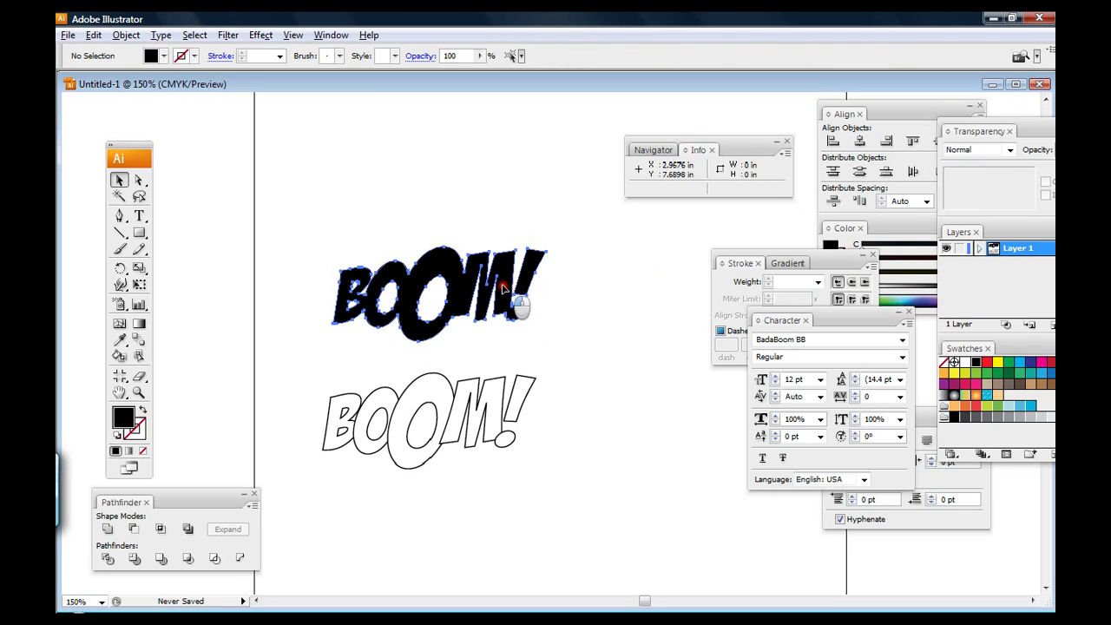
left_click(517, 303)
left_click(577, 286)
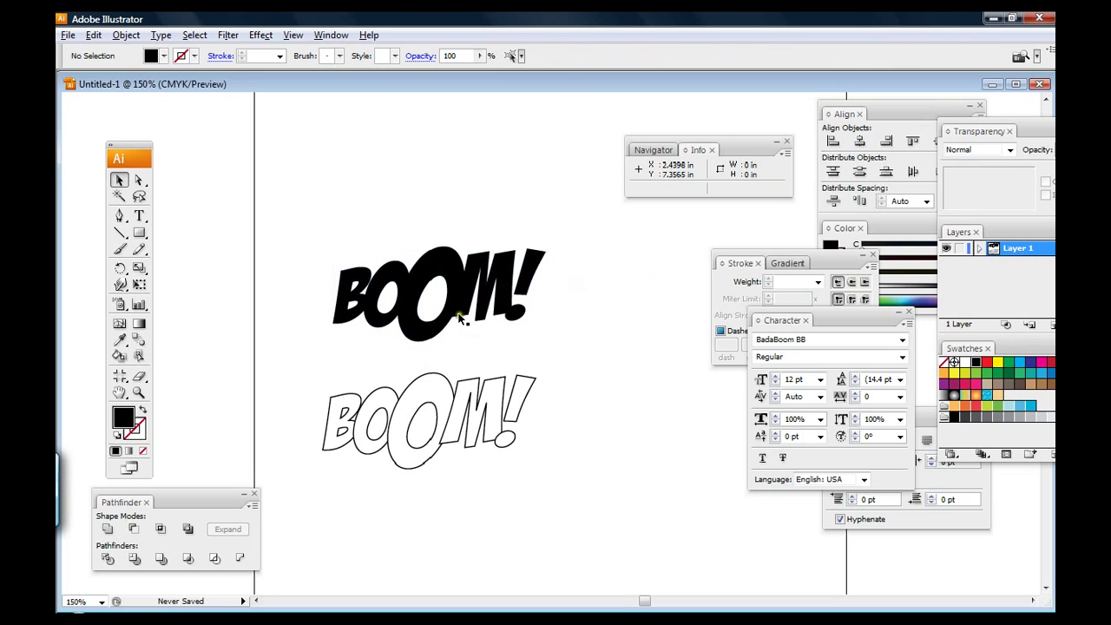
left_click(469, 295)
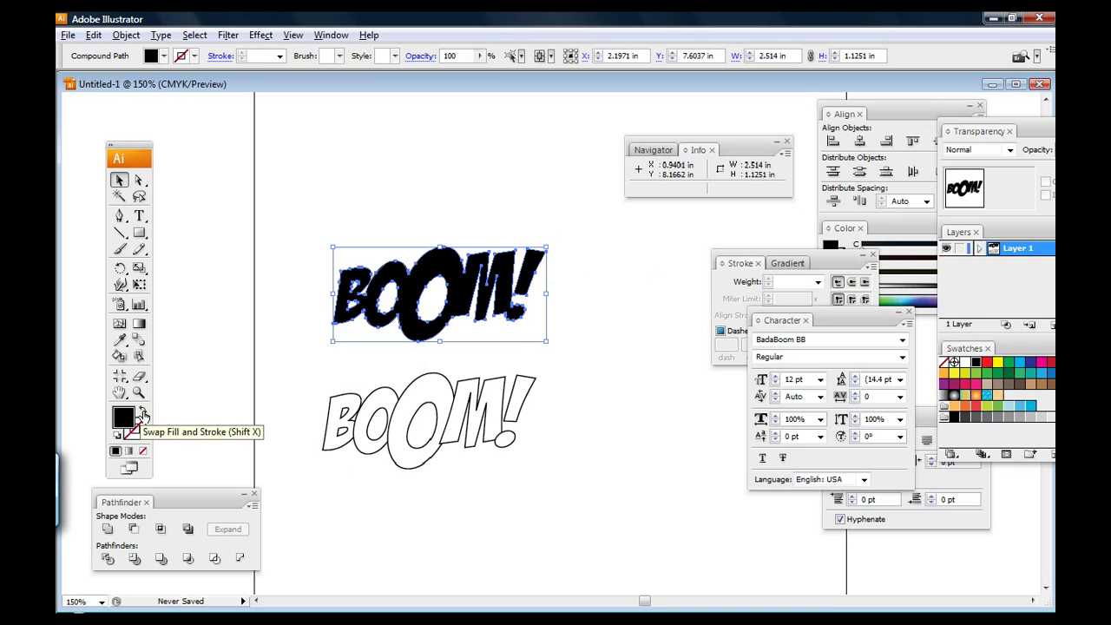
- Swap the merged top BOOM! to a black stroke and fill it white
left_click(143, 412)
left_click(291, 312)
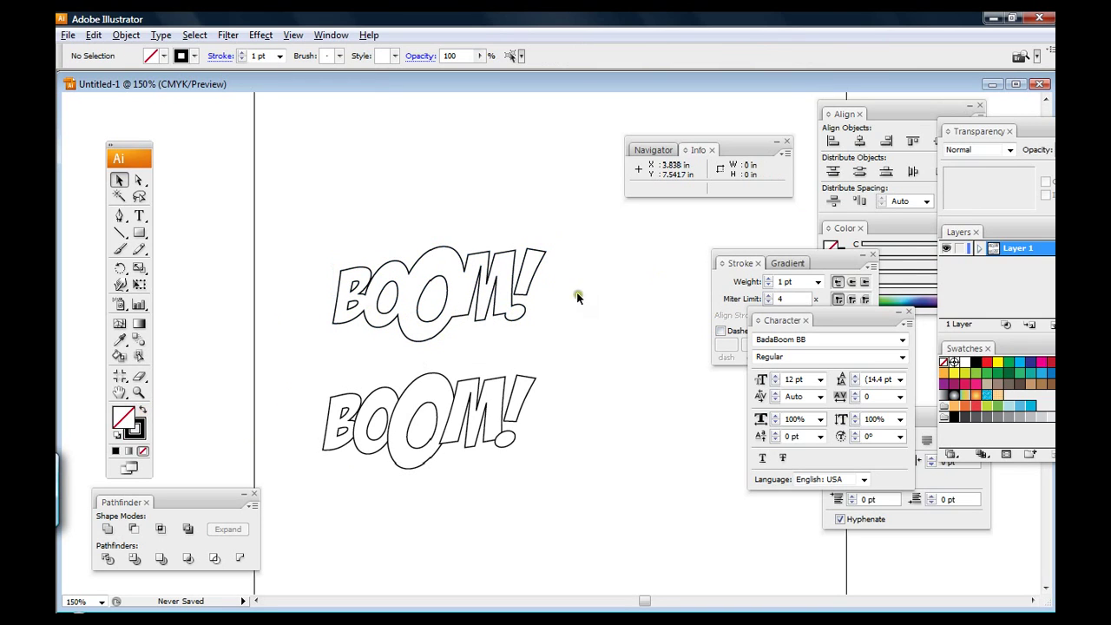
left_click(391, 321)
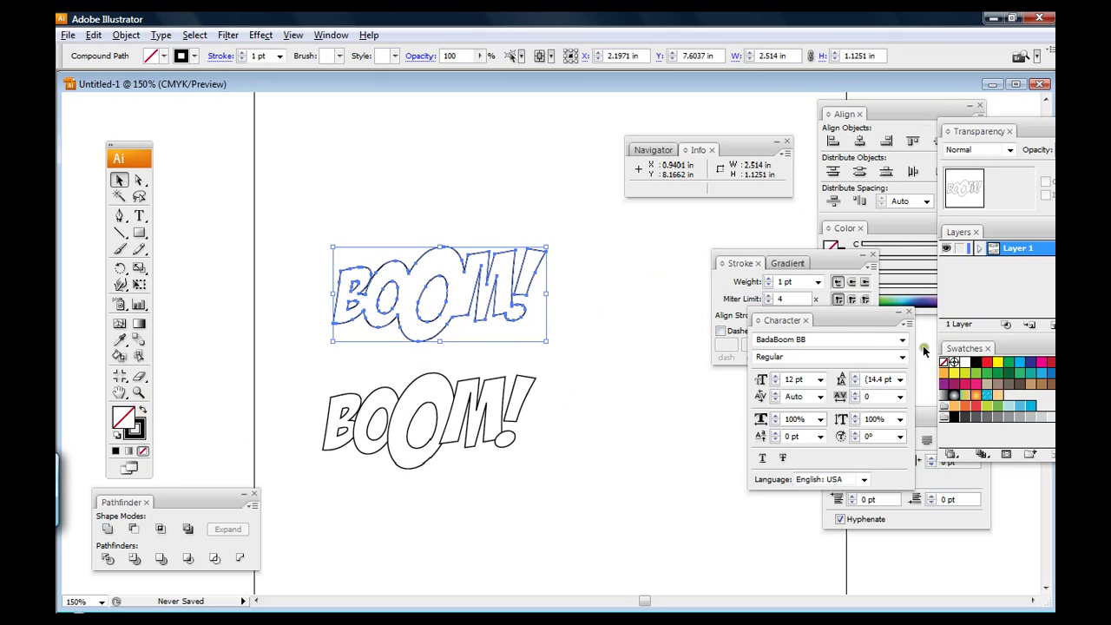
left_click(963, 362)
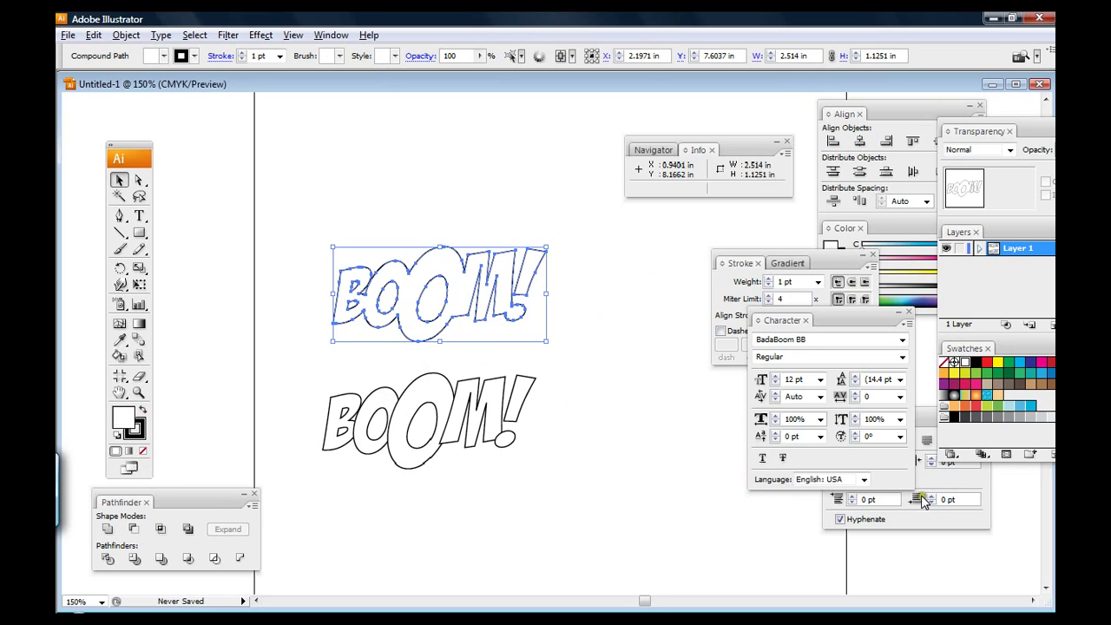
- Give the top BOOM! a 4 pt black stroke aligned to the outside of the letters
left_click(738, 263)
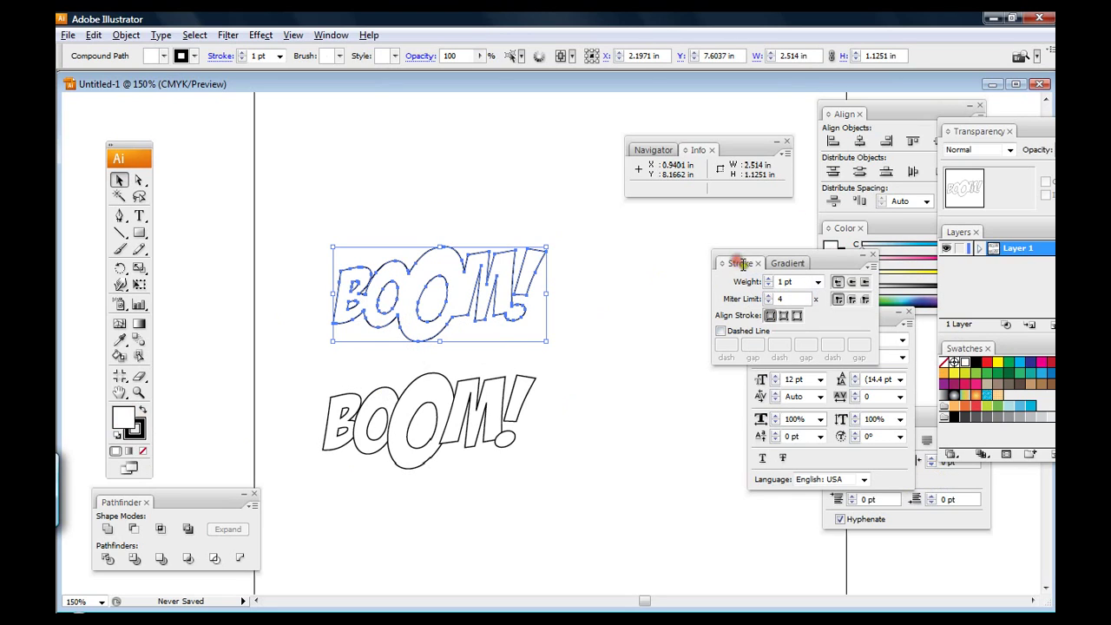
left_click(818, 282)
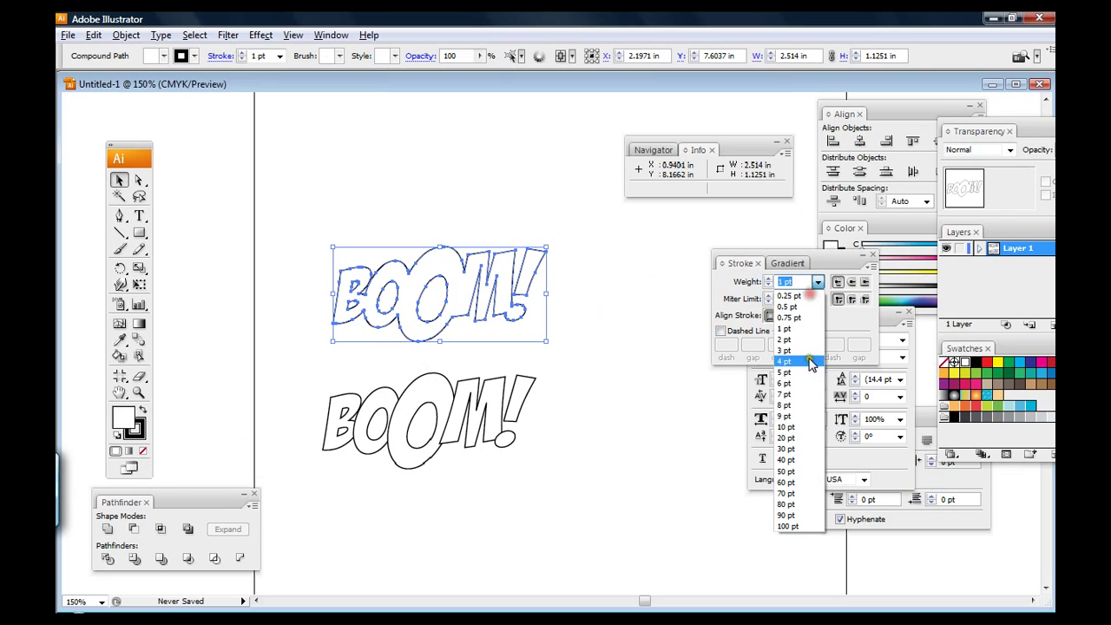
left_click(793, 361)
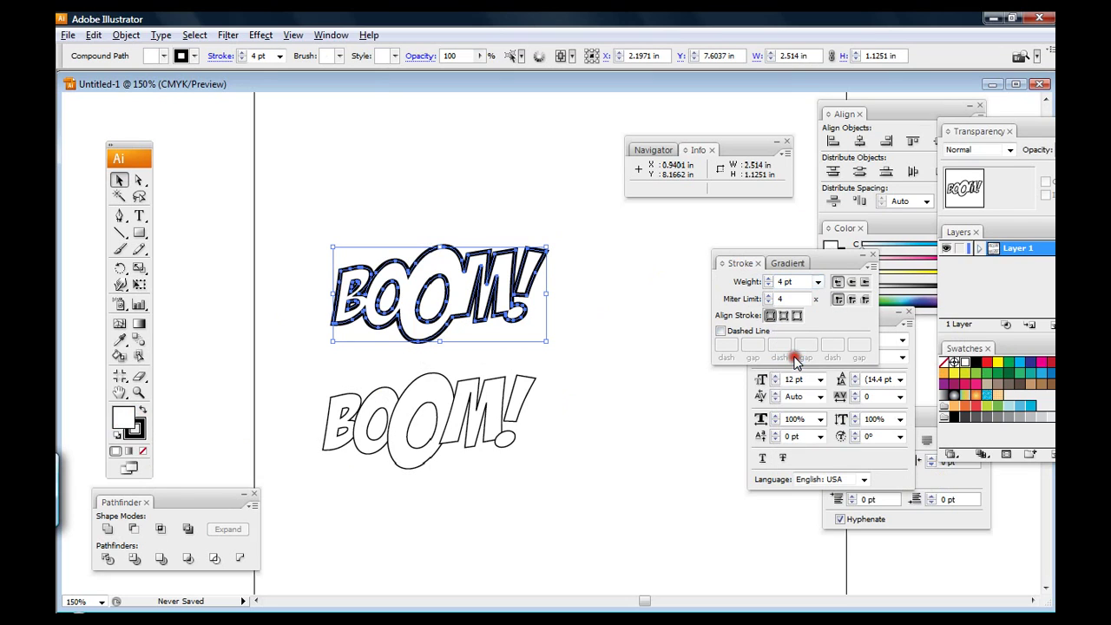
left_click(636, 328)
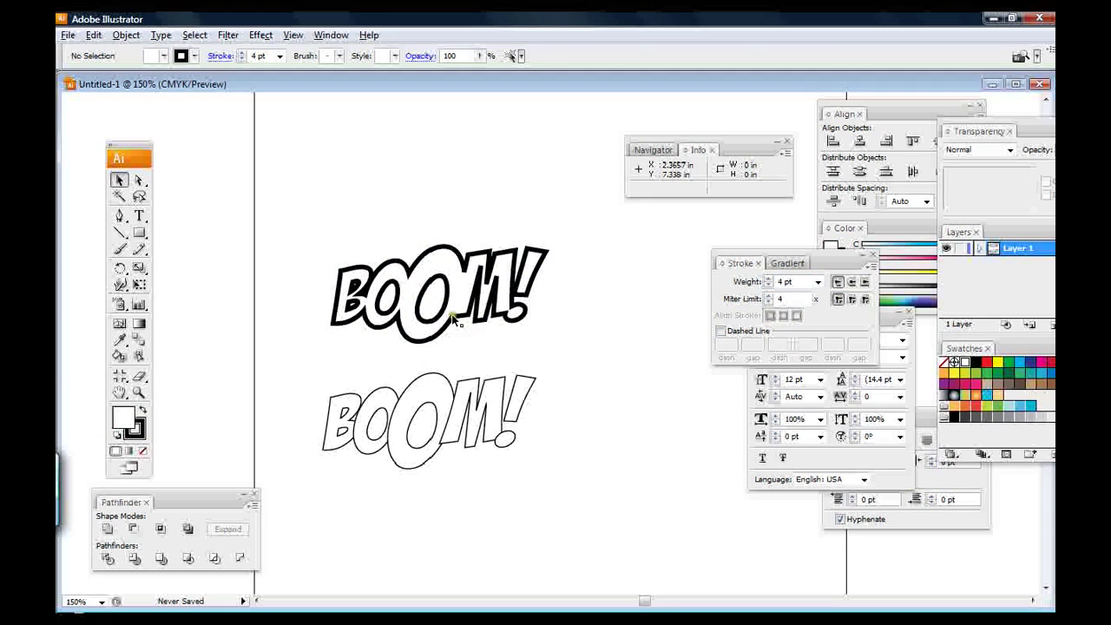
left_click(536, 339)
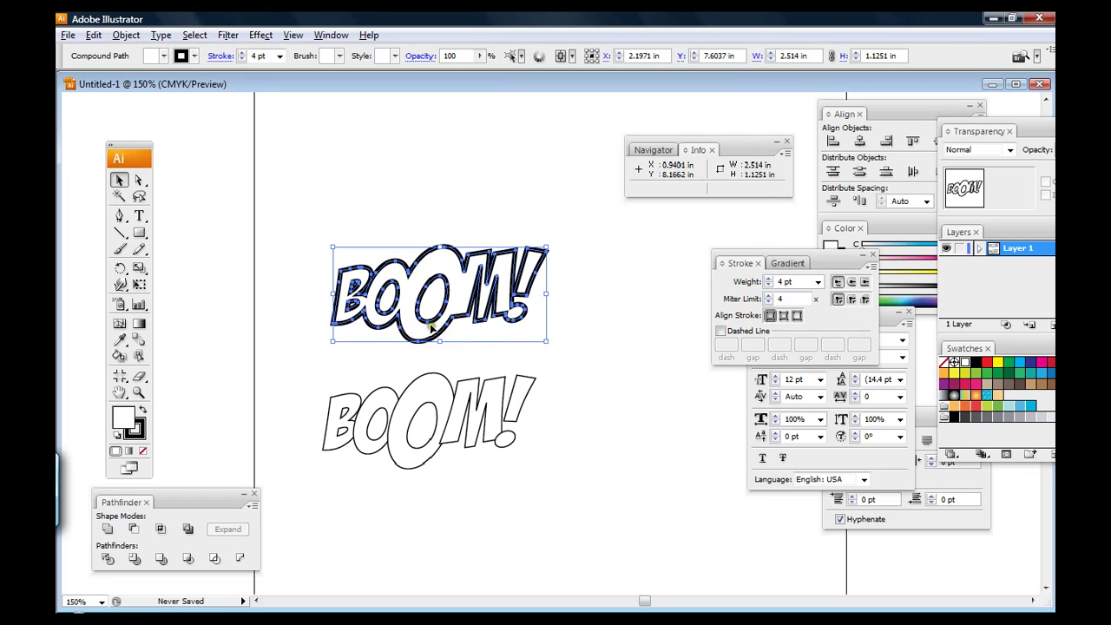
left_click(795, 318)
left_click(795, 319)
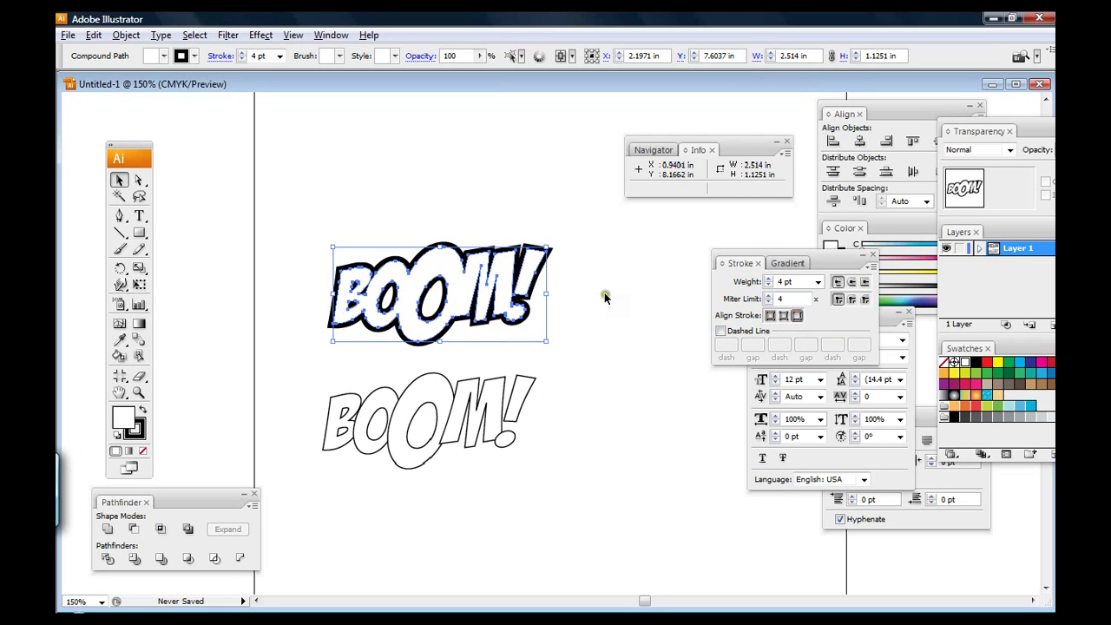
left_click(620, 277)
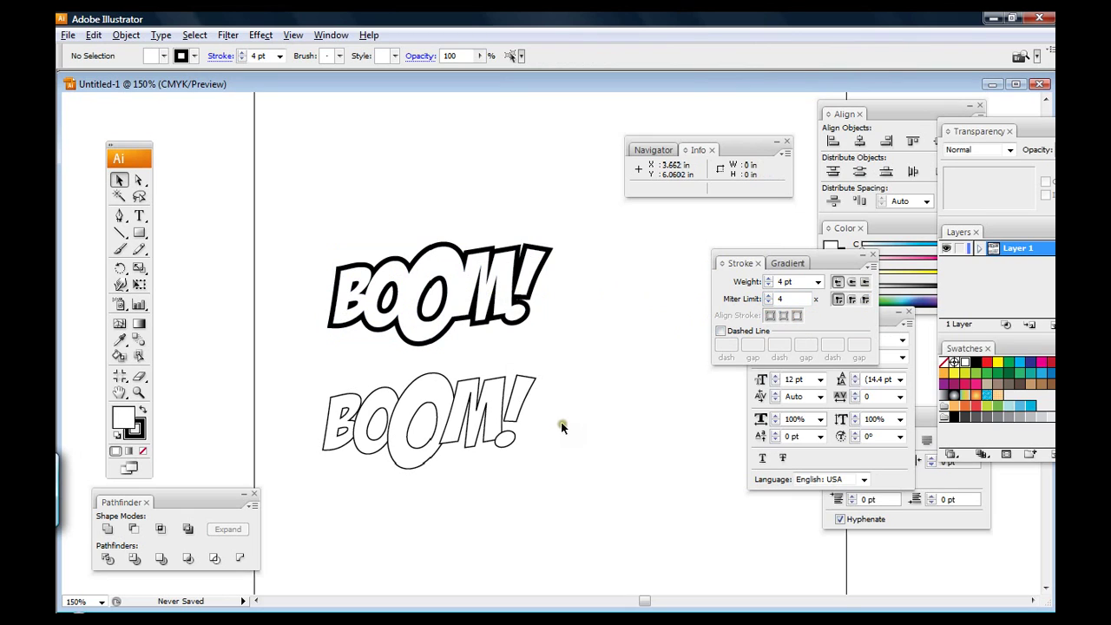
left_click_drag(580, 448, 259, 363)
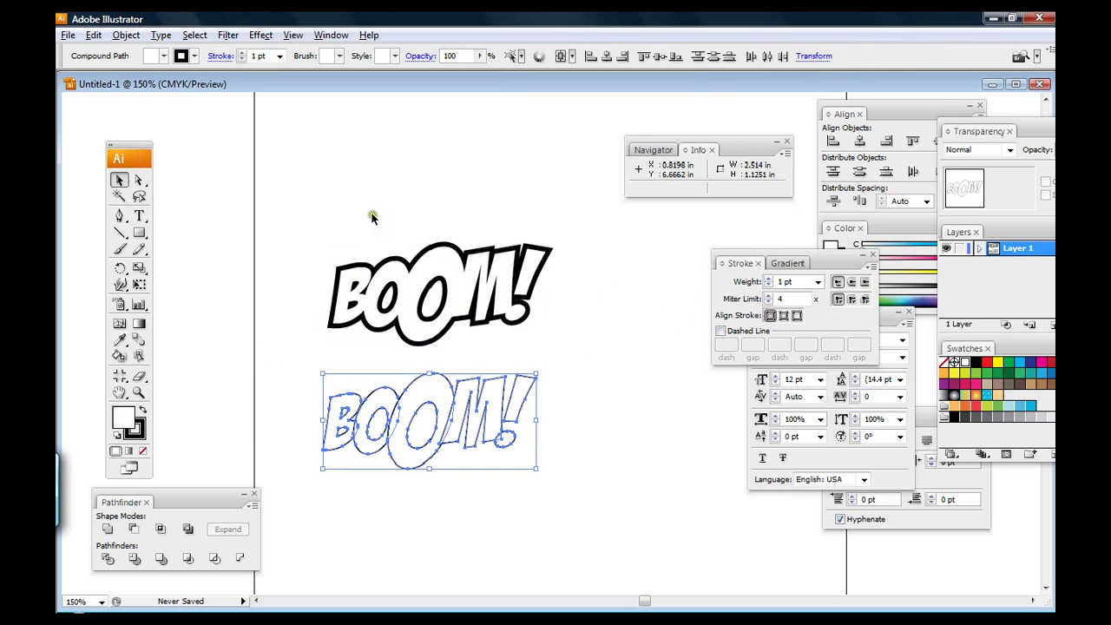
- Delete the outlined lower BOOM! copy and check the remaining lettering's 4 pt stroke
key("Delete")
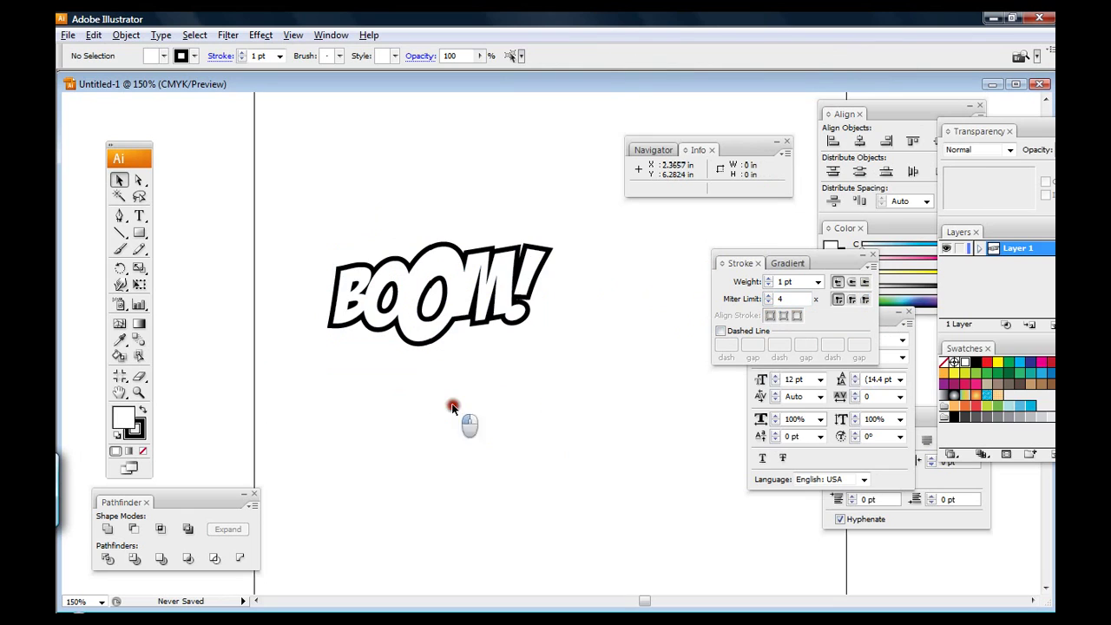
left_click(411, 329)
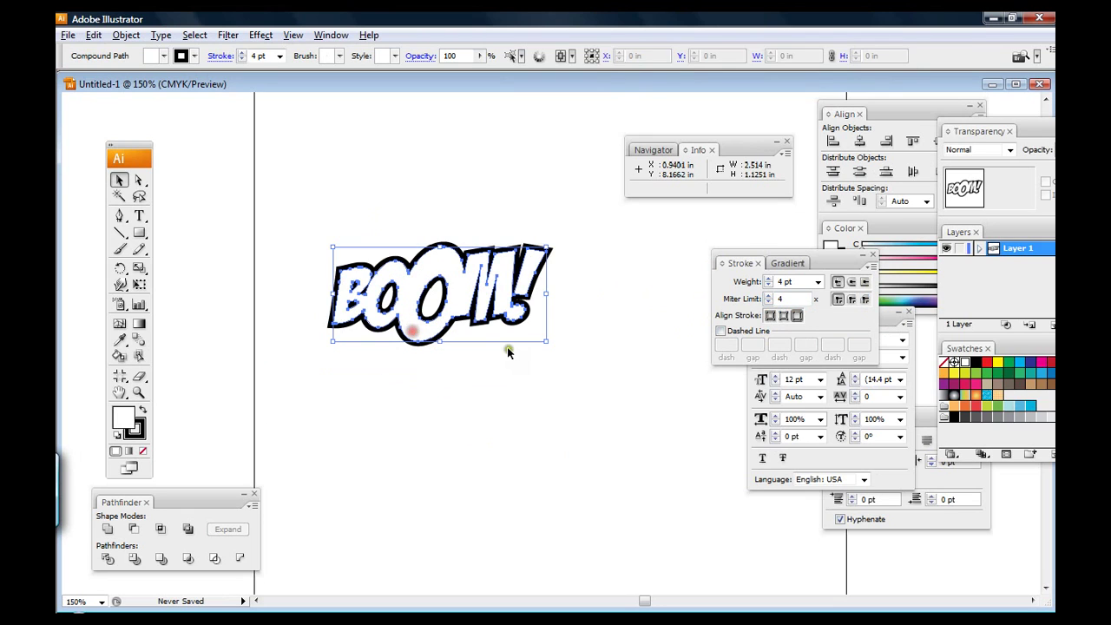
left_click(608, 317)
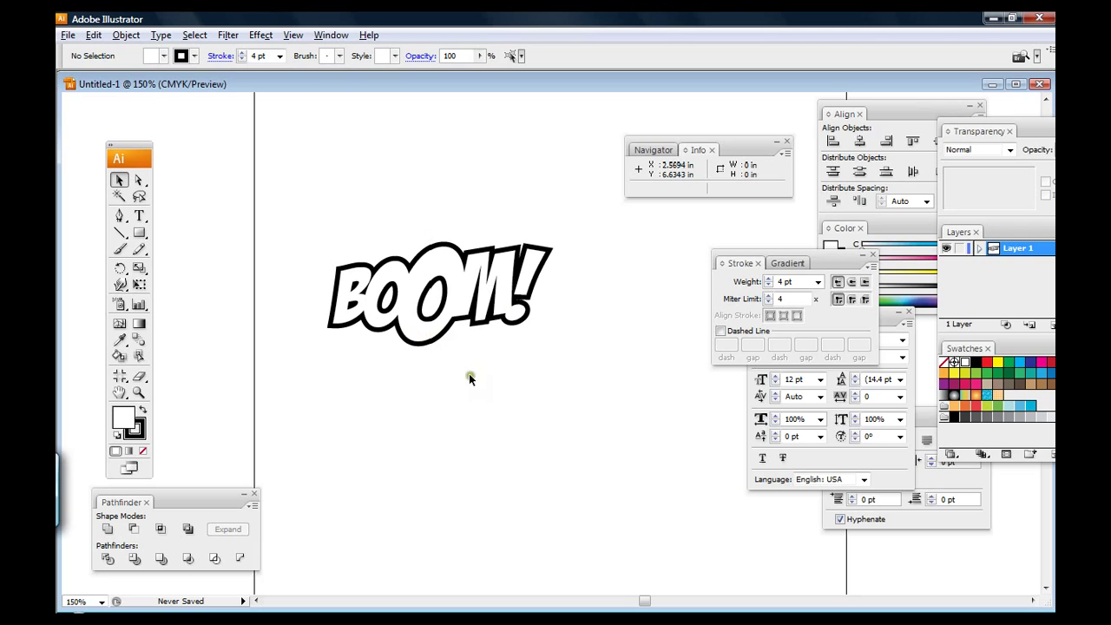
left_click(409, 340)
left_click(533, 340)
left_click(439, 337)
- Duplicate BOOM!, fill the copy black, and place it slightly offset over the original
left_click_drag(439, 337, 411, 415)
left_click(570, 380)
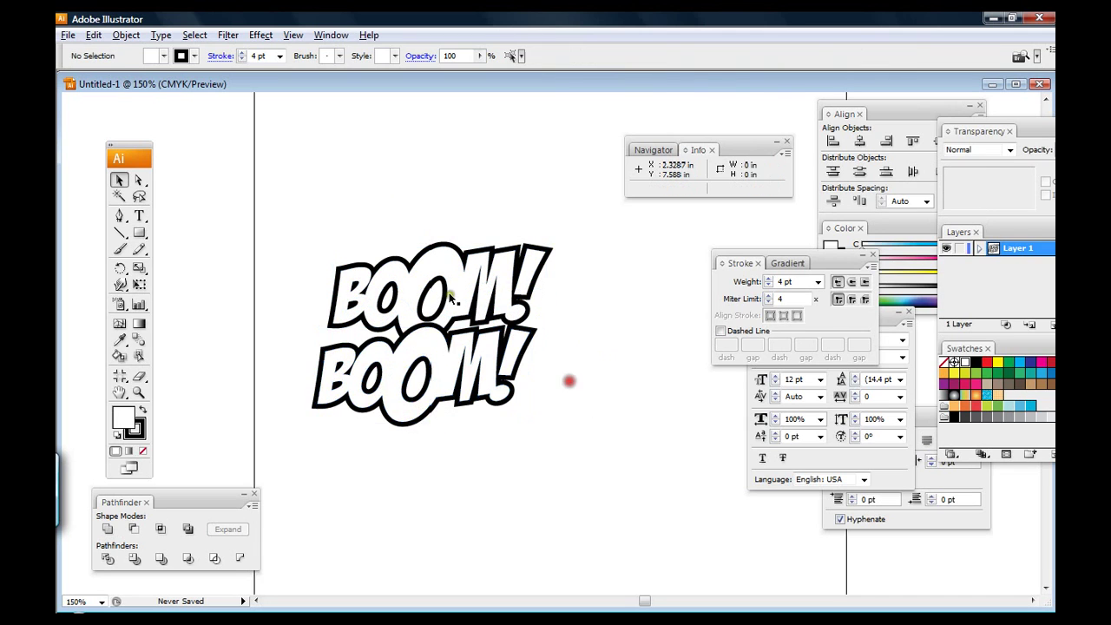
left_click(492, 287)
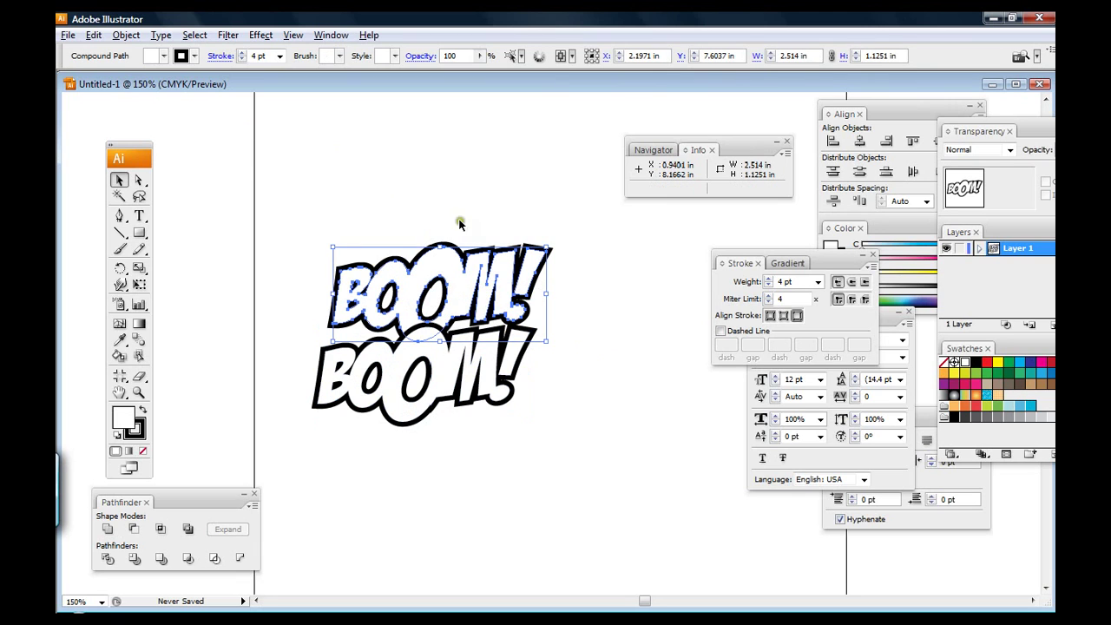
left_click(625, 405)
left_click_drag(415, 395, 512, 437)
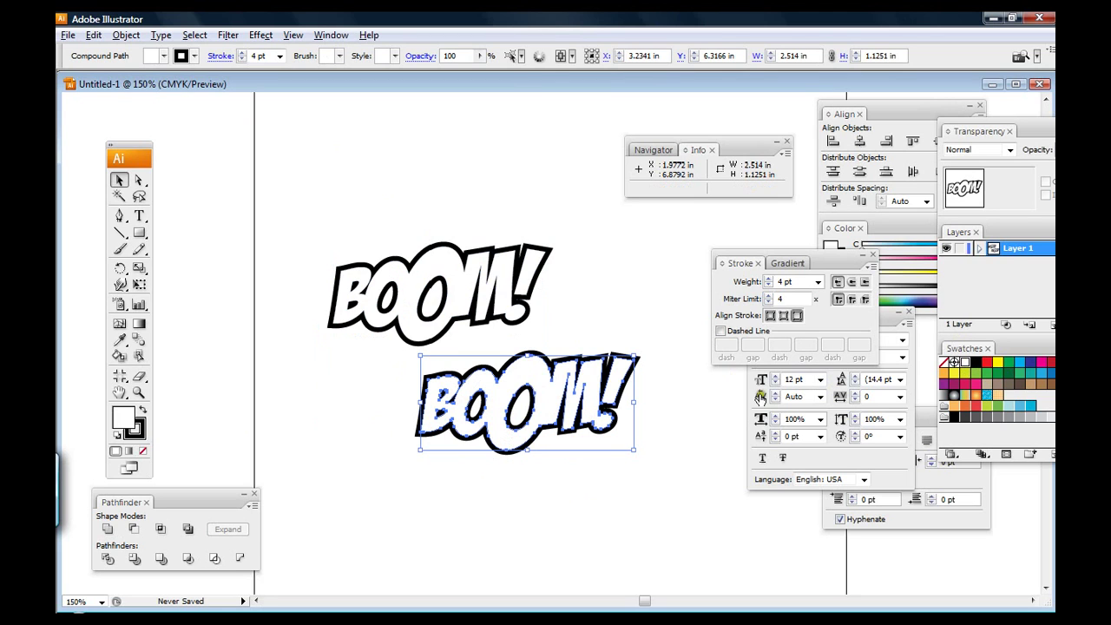
left_click(976, 362)
left_click_drag(526, 405, 437, 300)
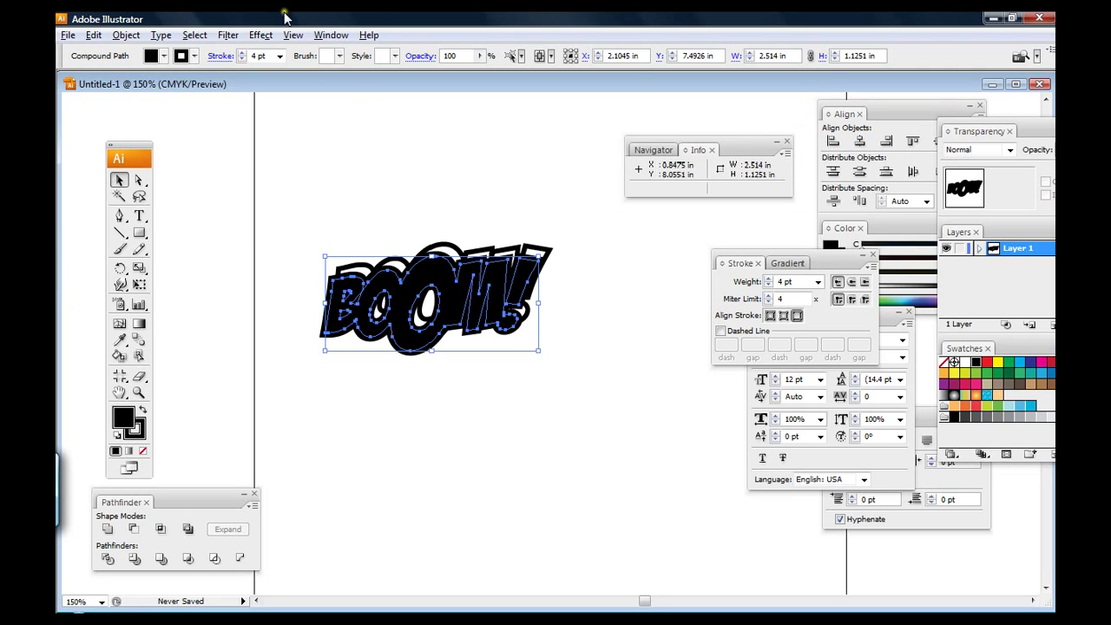
- Send the black BOOM! copy to the back, behind the white outlined lettering
left_click(126, 36)
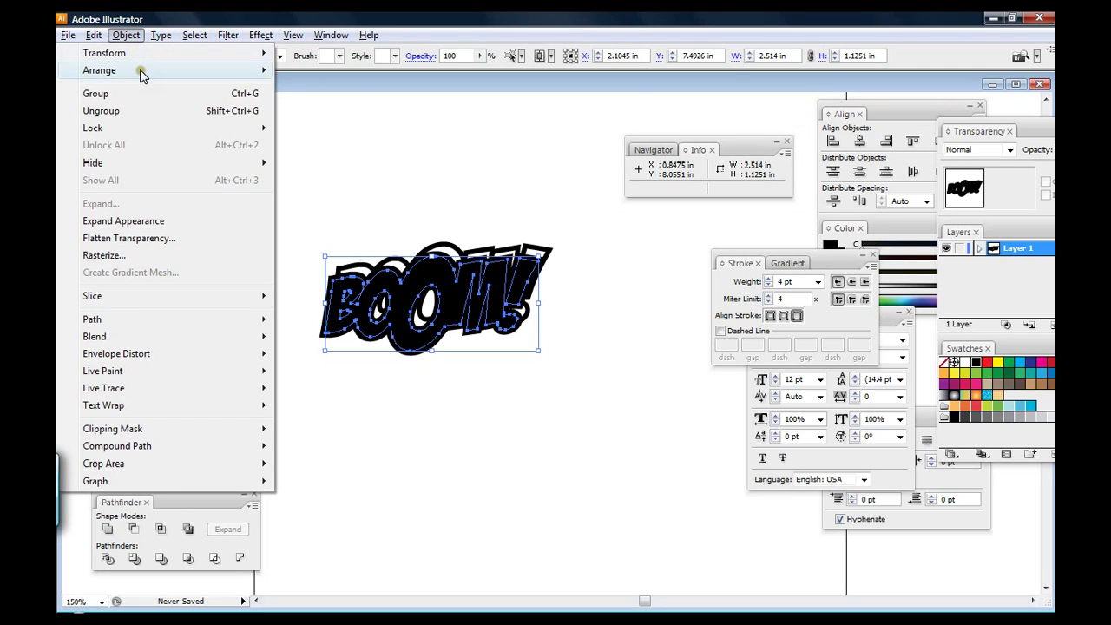
mouse_move(139, 70)
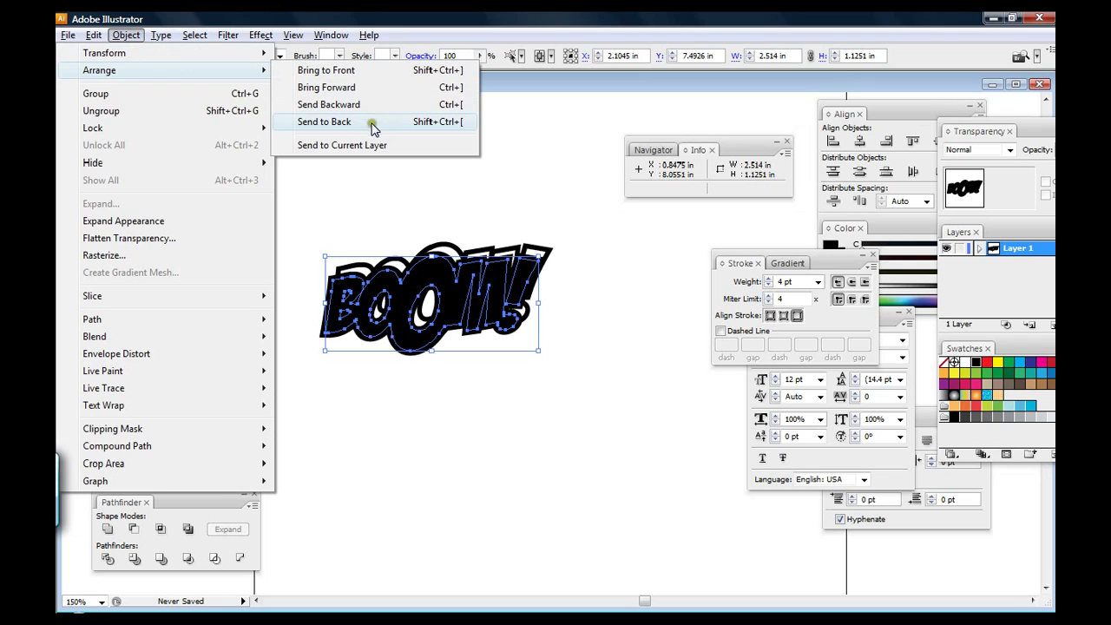
left_click(318, 124)
left_click(454, 191)
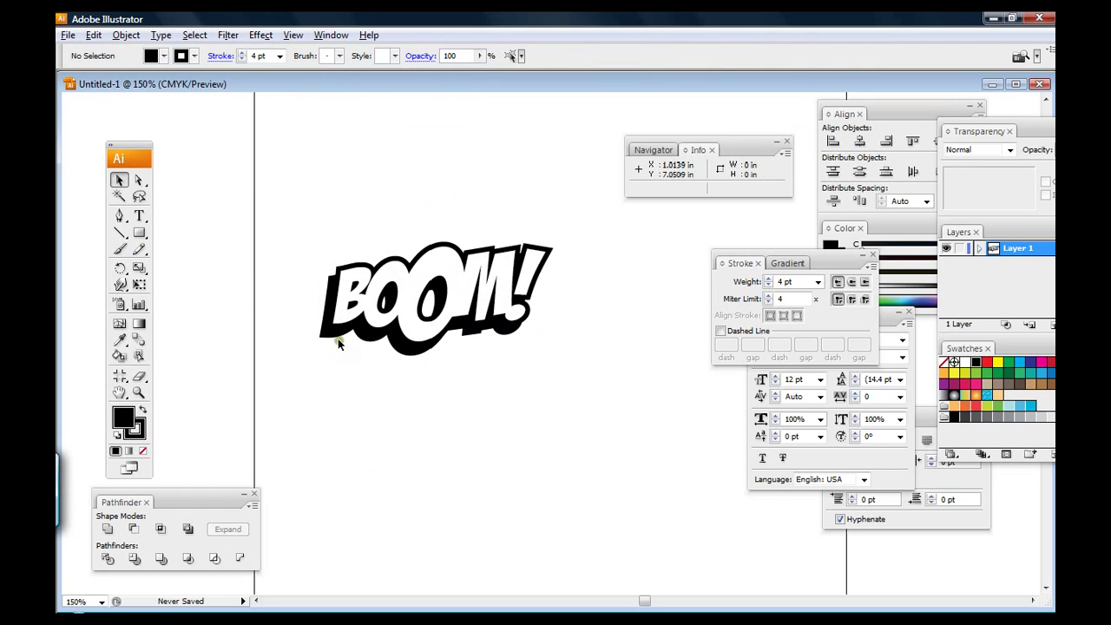
left_click_drag(525, 368, 306, 225)
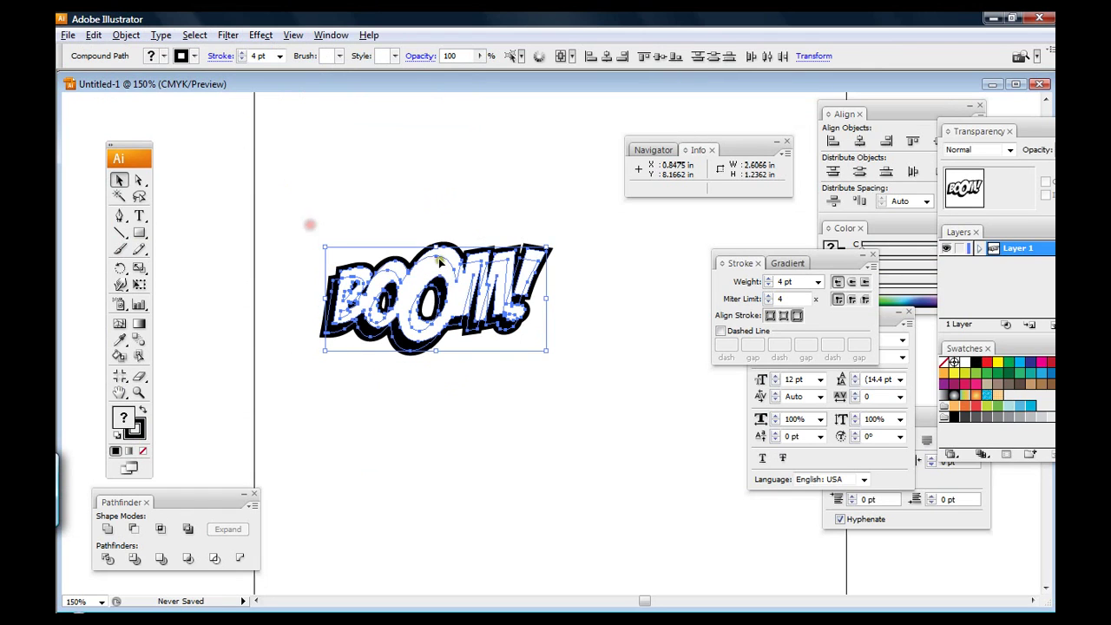
left_click(525, 391)
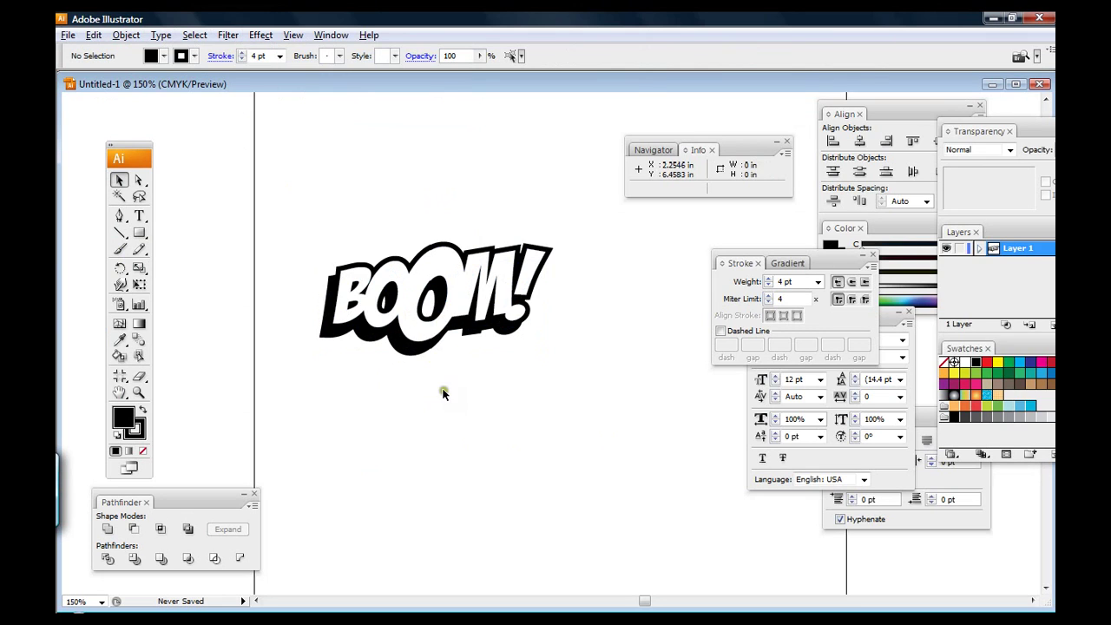
- Fill the BOOM! letters yellow and give their outline an orange stroke
left_click(423, 328)
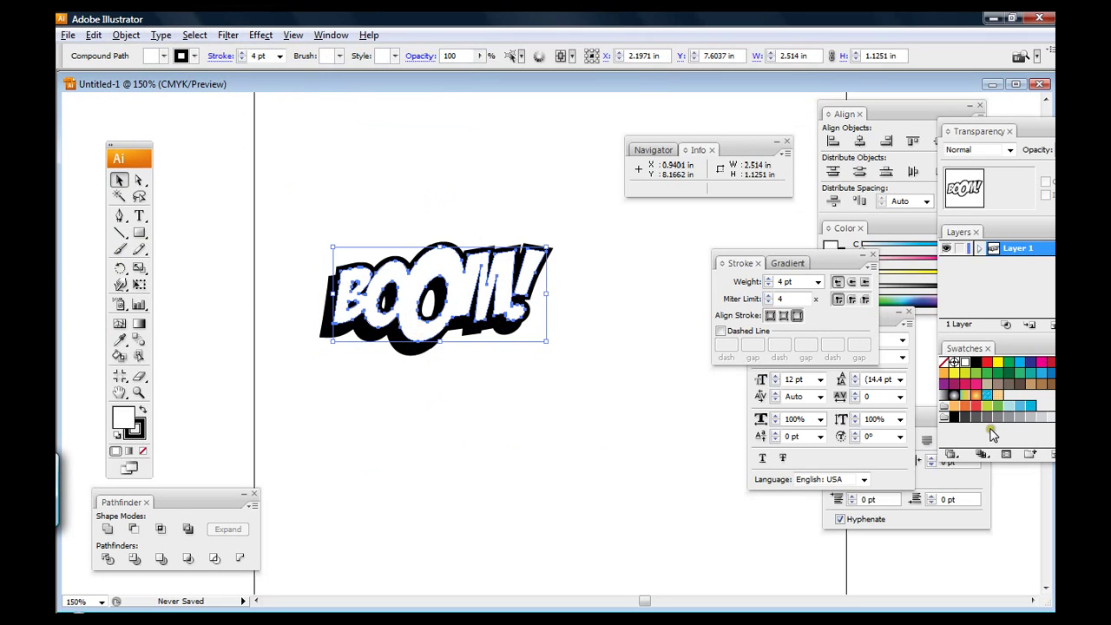
left_click(998, 362)
left_click(588, 345)
left_click(512, 301)
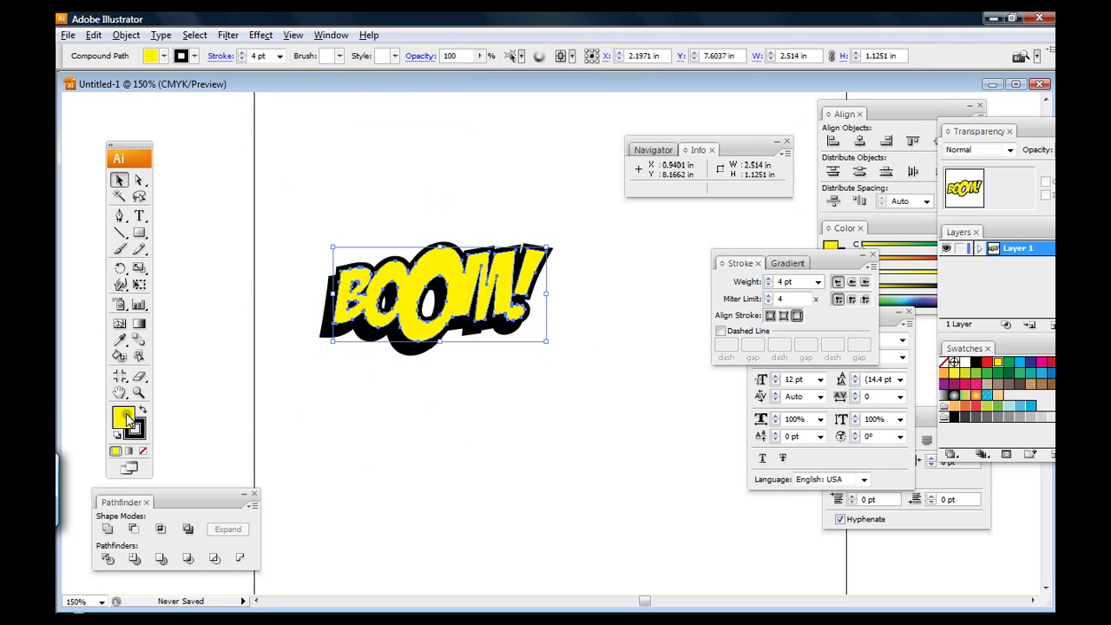
left_click(138, 428)
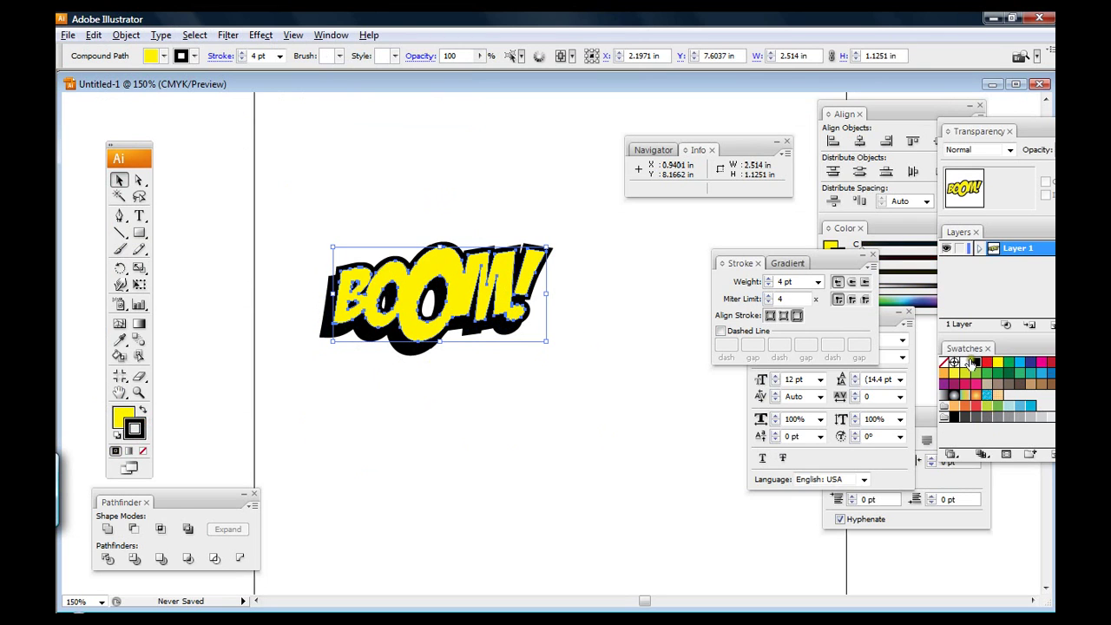
mouse_move(964, 348)
left_mouse_down()
mouse_move(788, 309)
mouse_move(787, 321)
left_mouse_up()
left_click(908, 334)
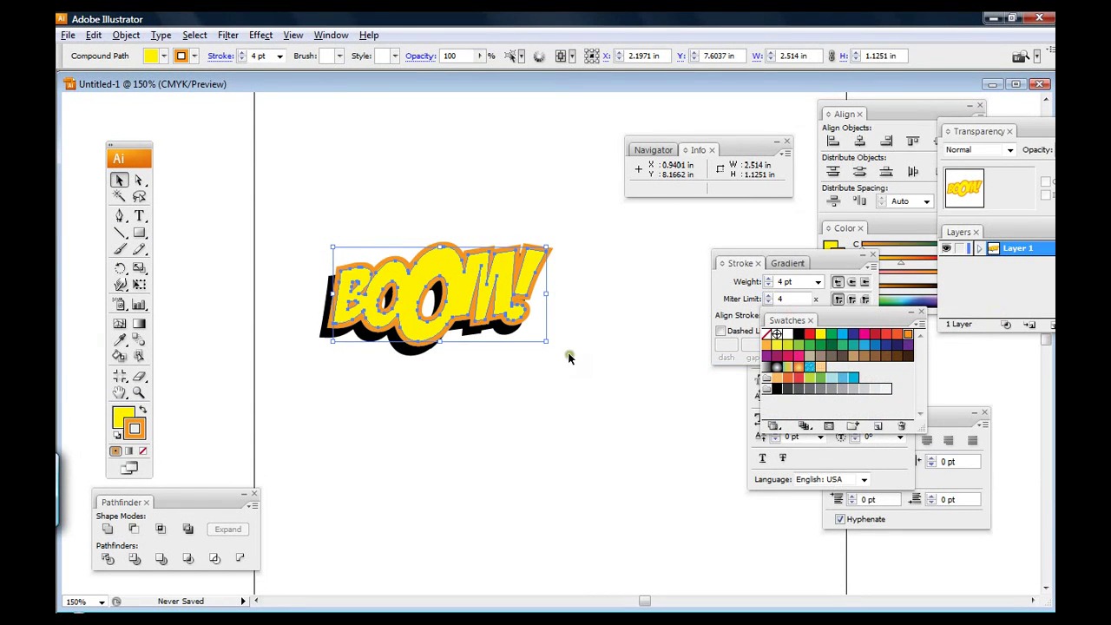
left_click(488, 347)
- Set the black shadow's stroke and fill to red
left_click(395, 345)
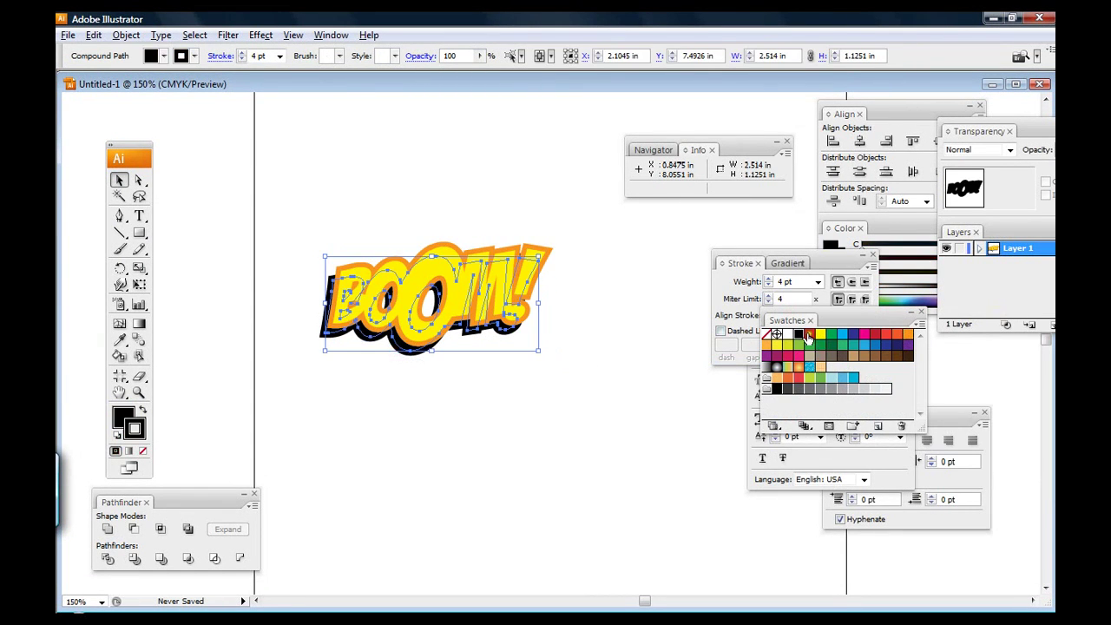
left_click(809, 334)
left_click(623, 300)
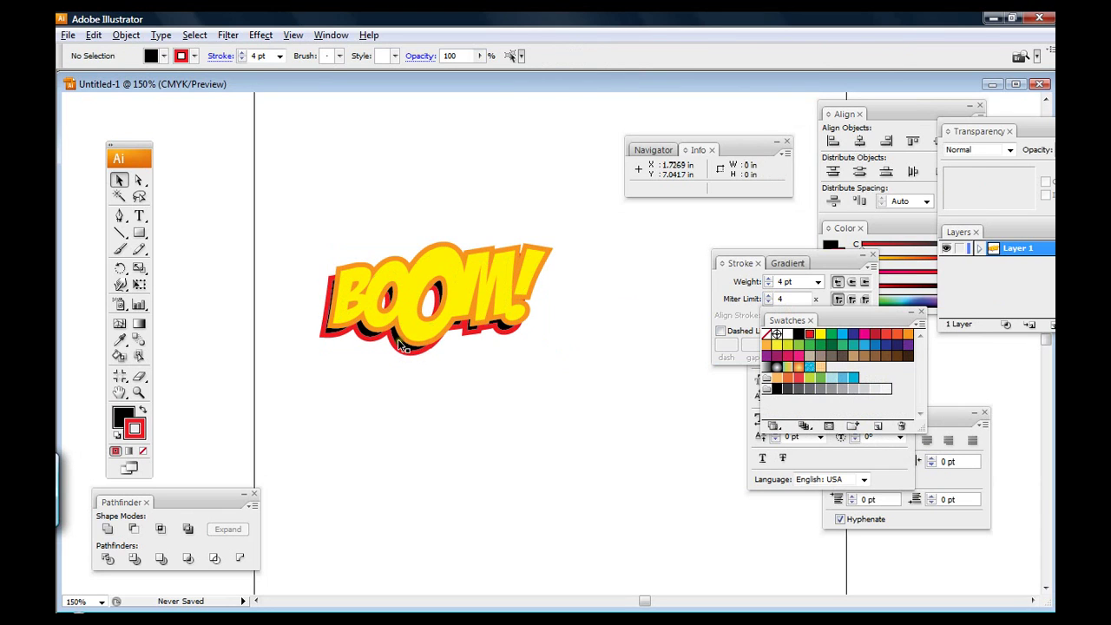
key("ctrl+z")
left_click(124, 414)
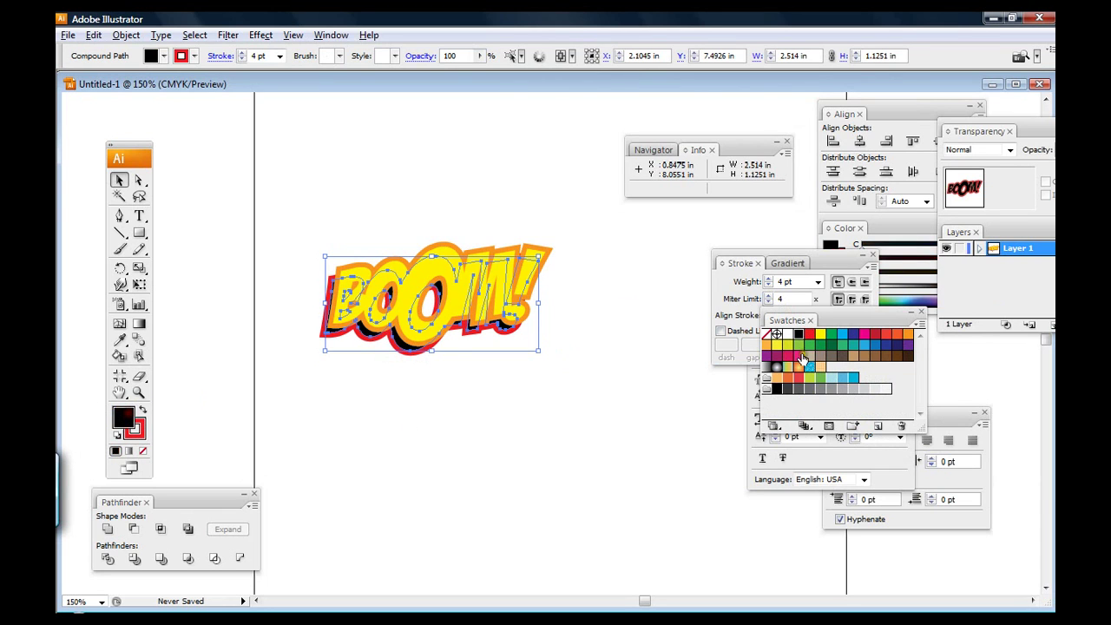
left_click(807, 335)
left_click(617, 335)
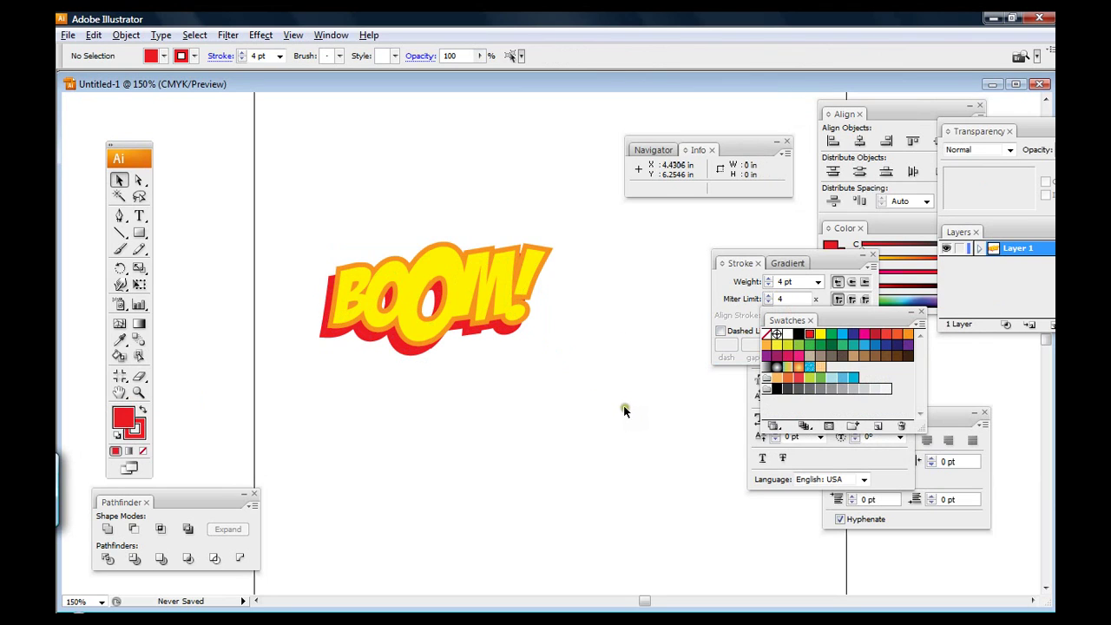
left_click_drag(259, 185, 765, 581)
- Scale the selected BOOM! artwork up to about twice its size
left_click_drag(581, 375, 531, 369)
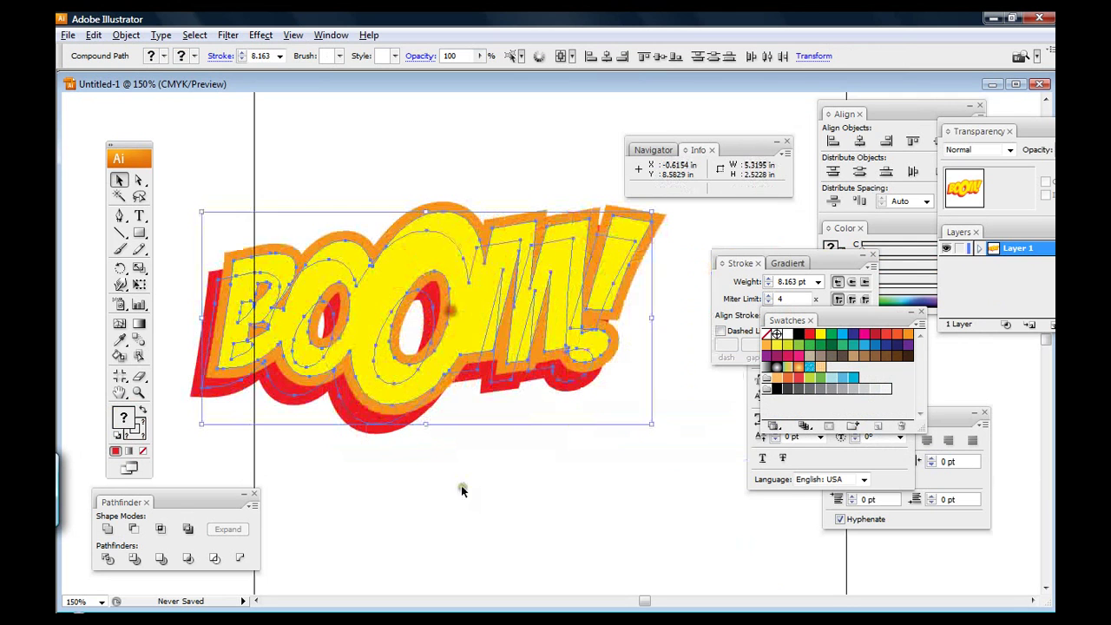
left_click(545, 501)
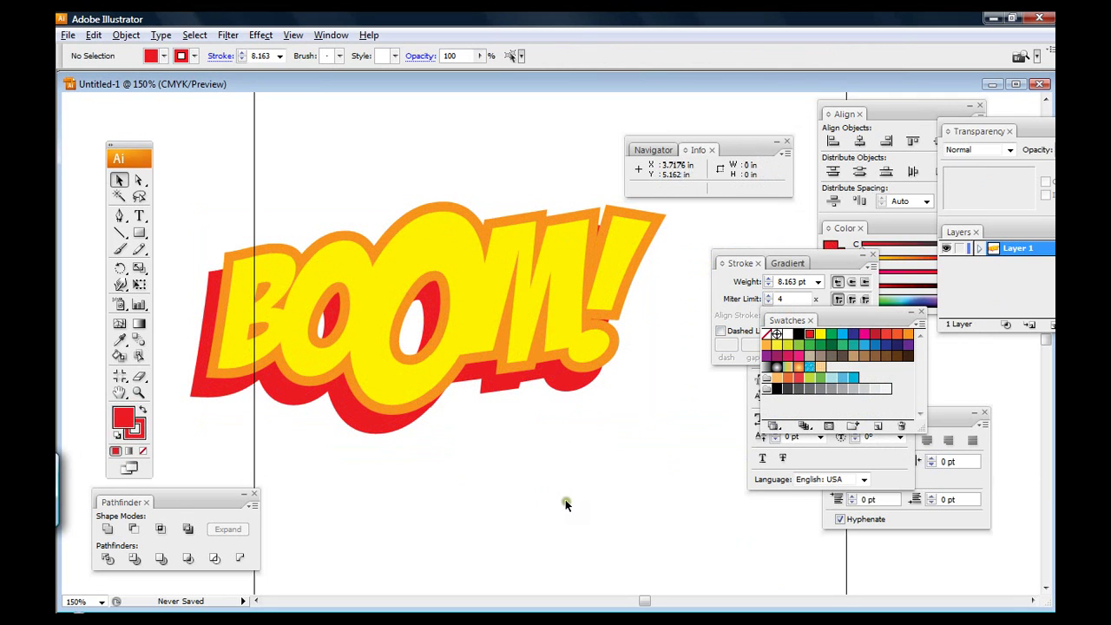